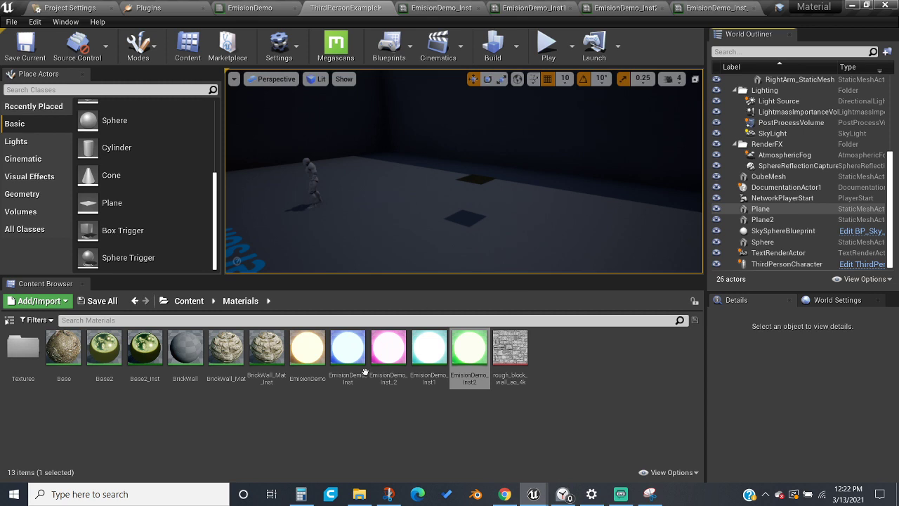
Create a new material named Glass in the Materials folder and open it for editing.
right_click(283, 437)
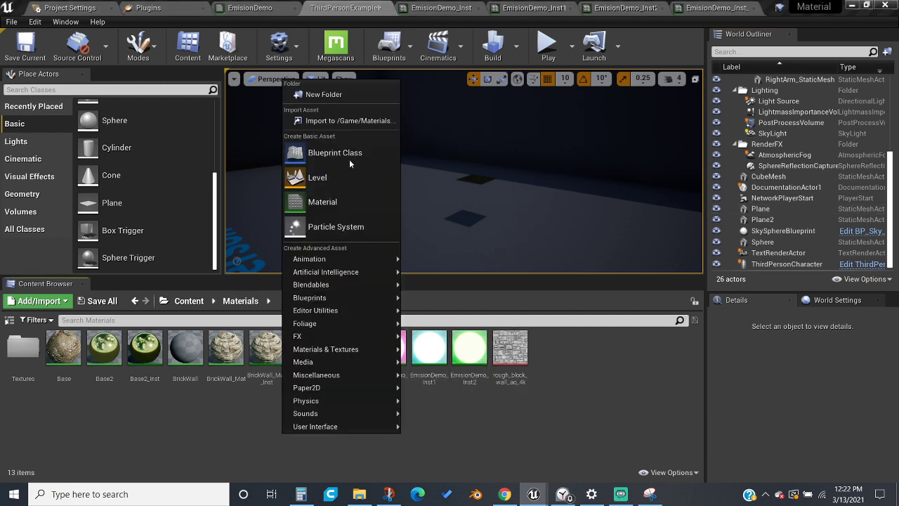
click(321, 208)
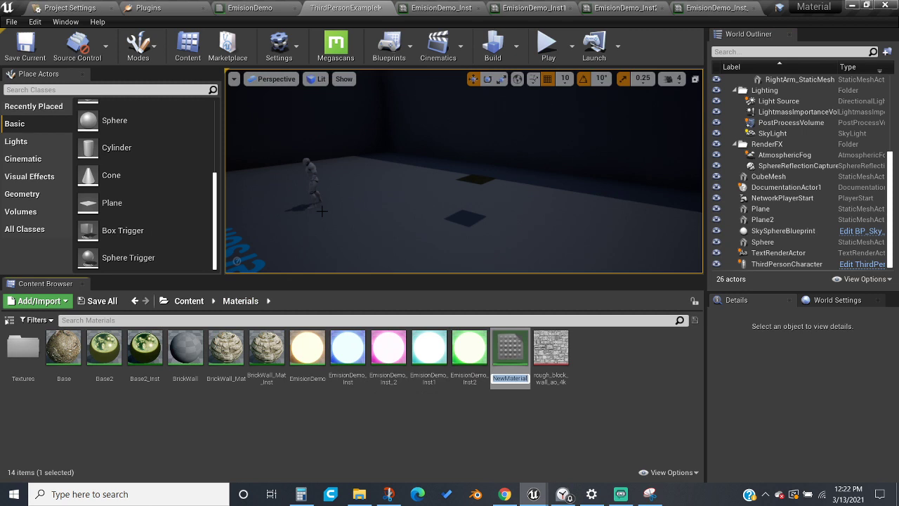
text(Glass)
key(Return)
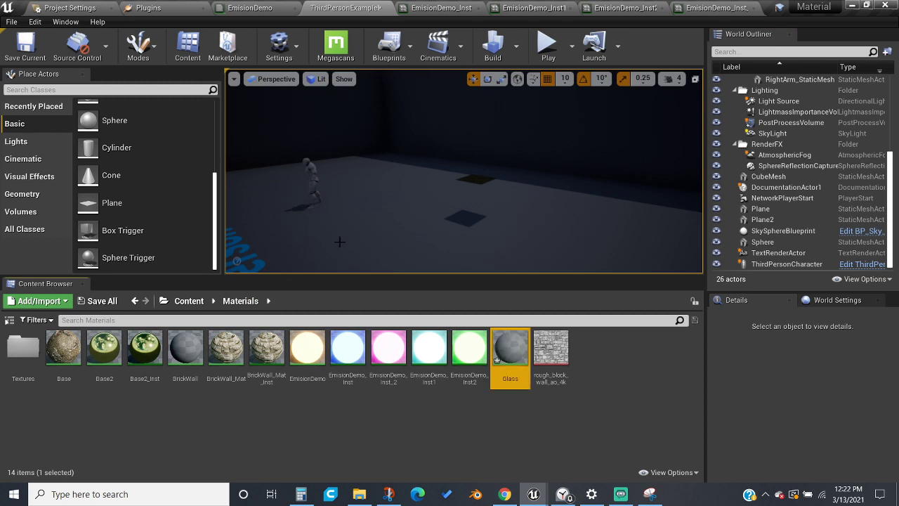
double_click(525, 344)
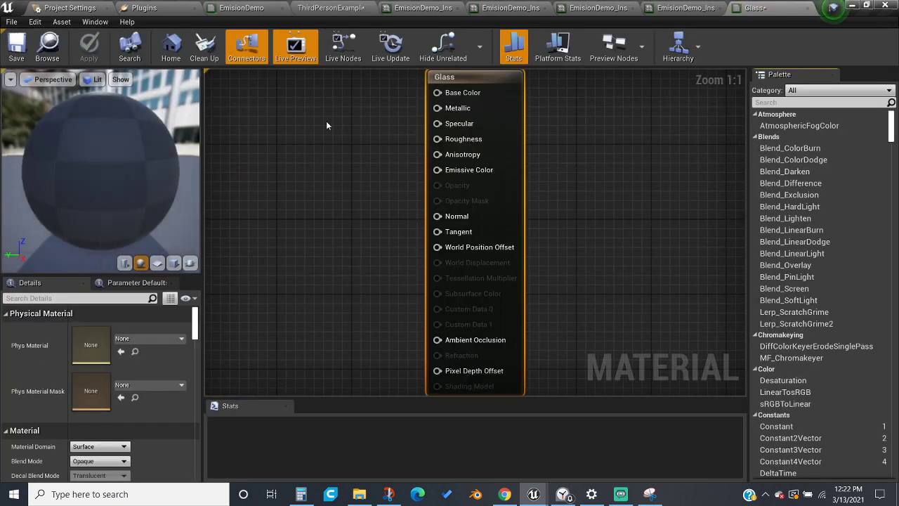
Add a vector parameter to the graph, connect it to the Glass node's Base Color and straighten the connection.
click(326, 125)
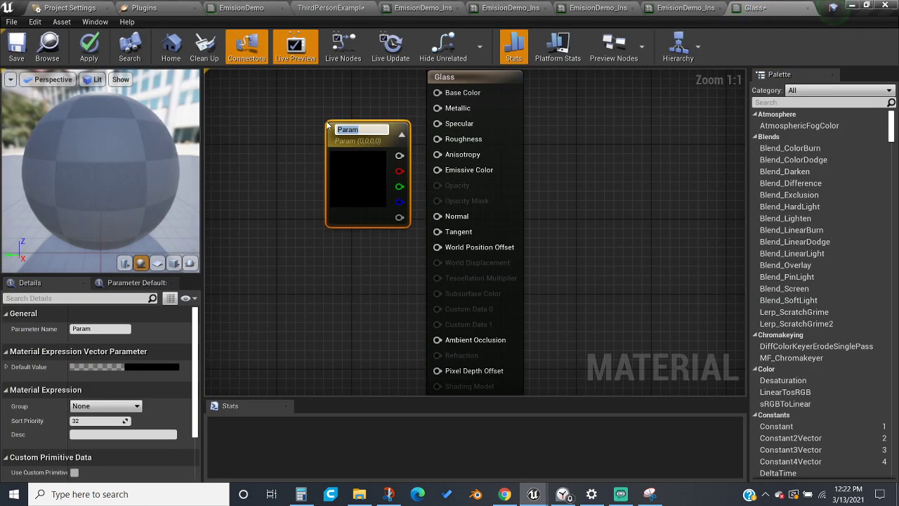
click(312, 136)
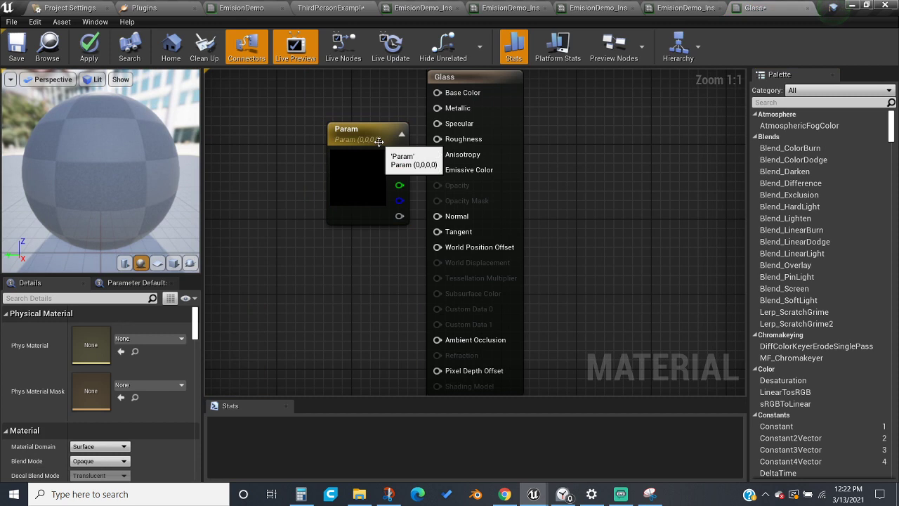
drag(381, 141, 460, 93)
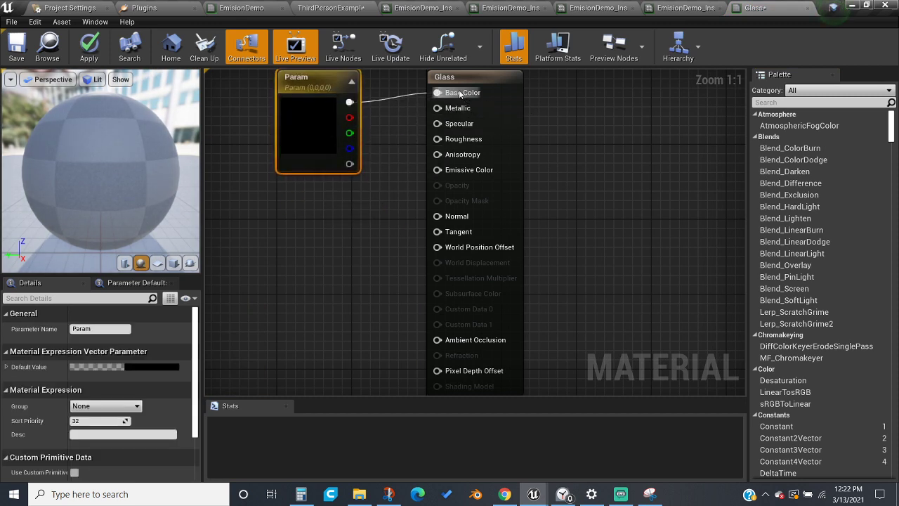
key(q)
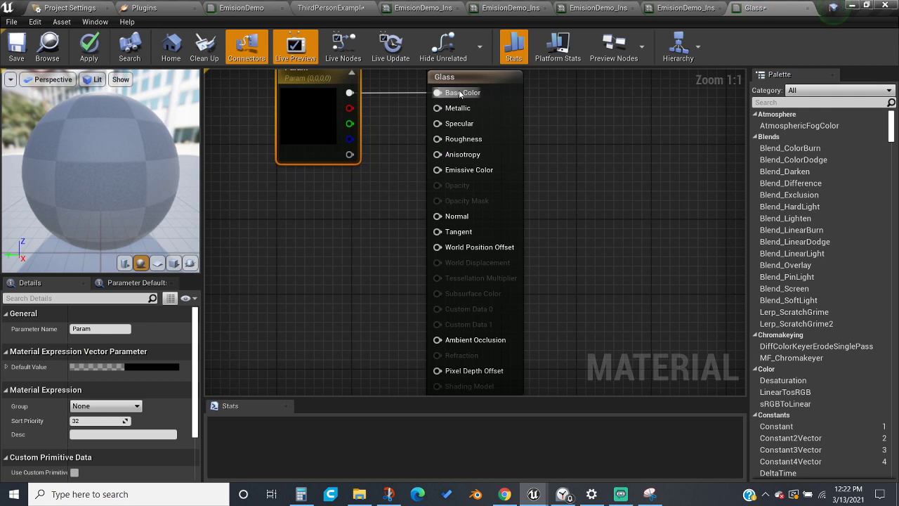
right_drag(292, 218, 349, 231)
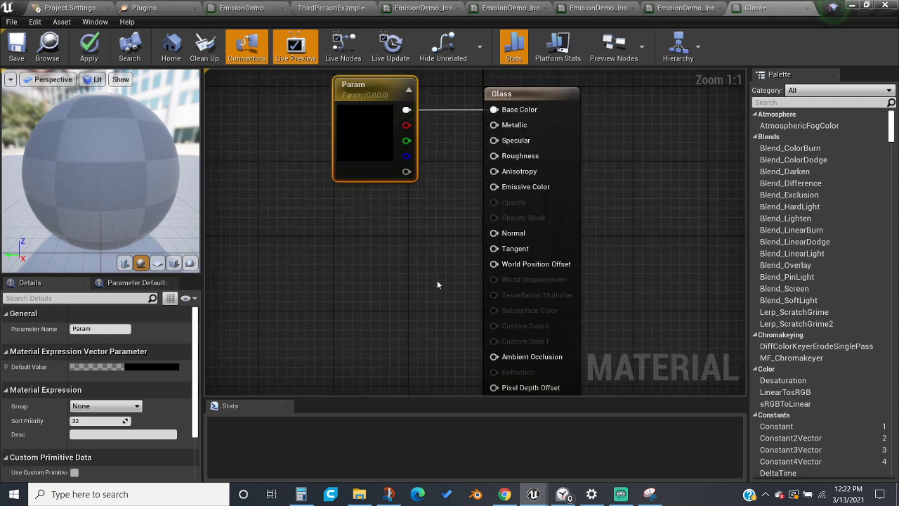
right_drag(437, 284, 475, 309)
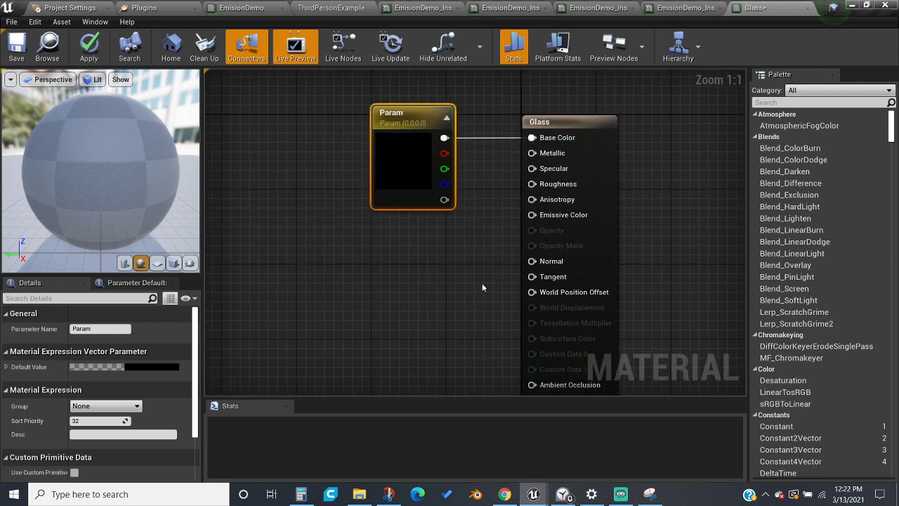
Set the Glass material's Blend Mode to Translucent.
click(538, 118)
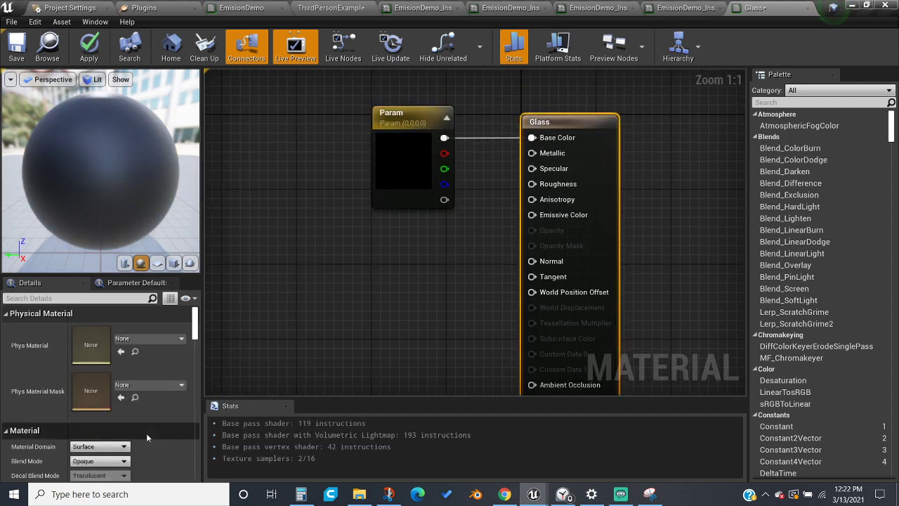
scroll(147, 436, down, 2)
click(83, 410)
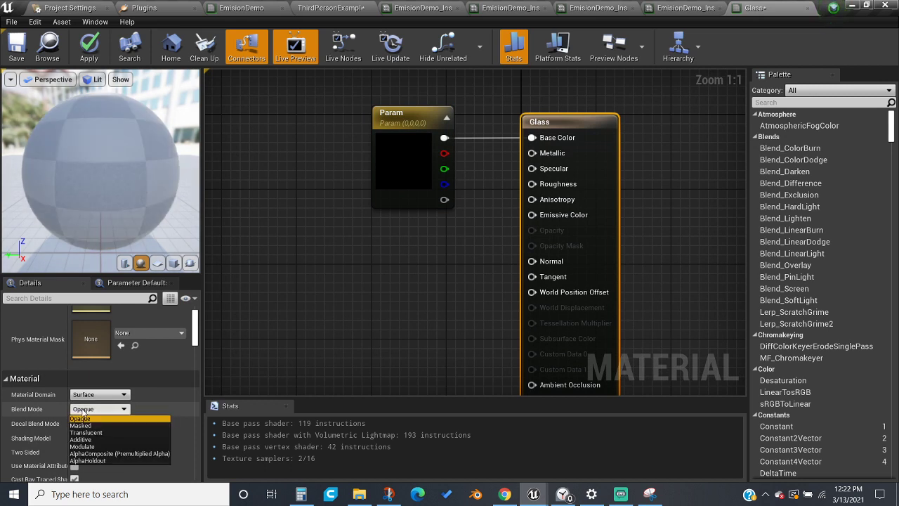
click(110, 434)
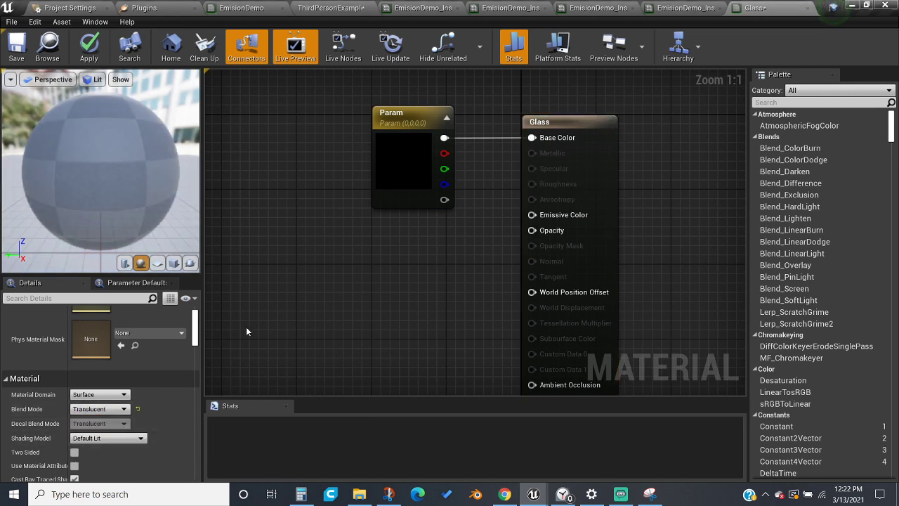
Add a scalar parameter named Opacity below the color parameter and connect it to the material's Opacity input.
right_click(321, 260)
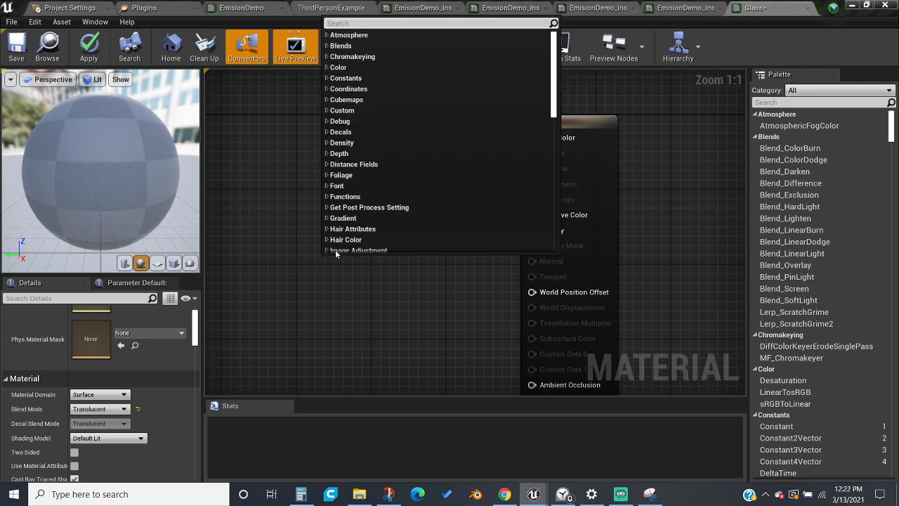
click(408, 307)
click(385, 289)
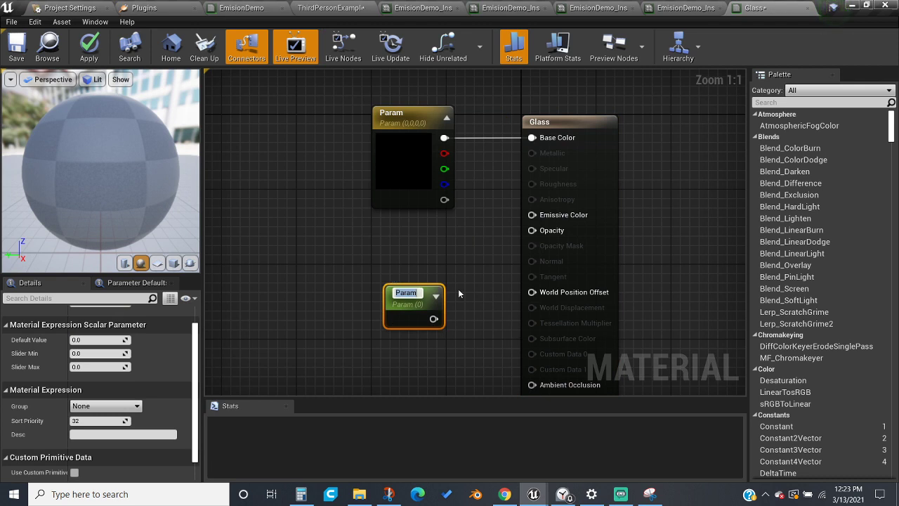
text(Opacity)
key(Return)
drag(387, 307, 533, 231)
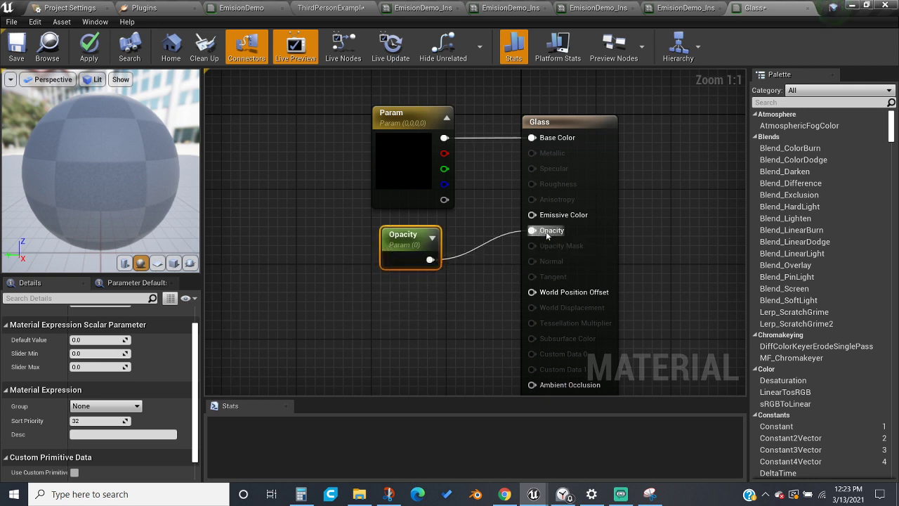
Set the Opacity parameter's default value to 0.15 and apply the material changes.
click(97, 340)
text(0.15)
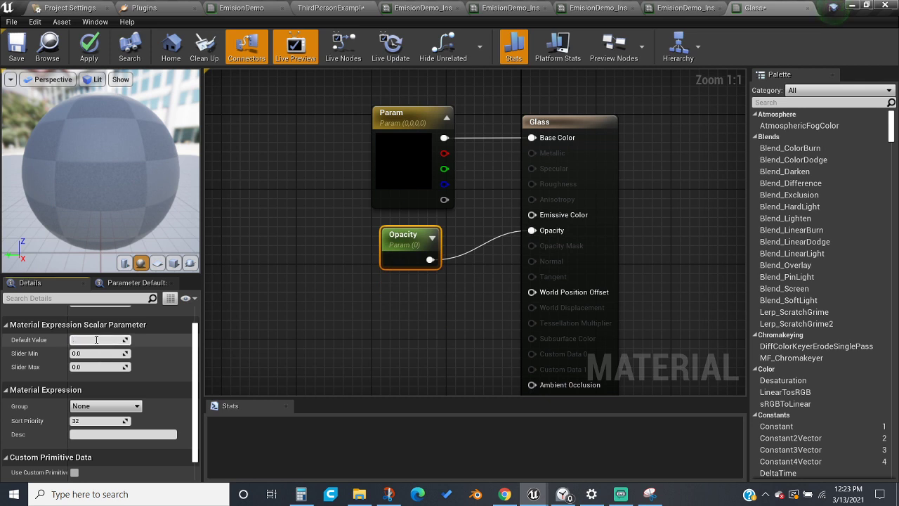
key(Return)
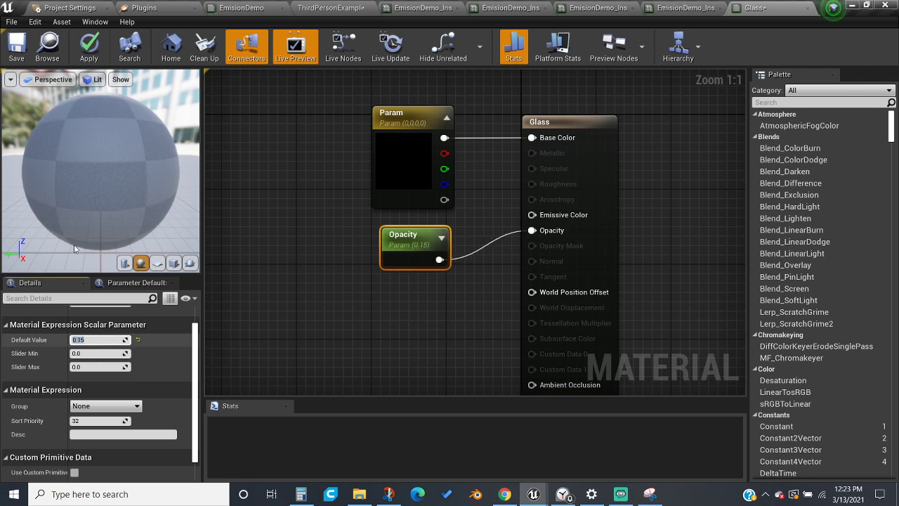
click(89, 47)
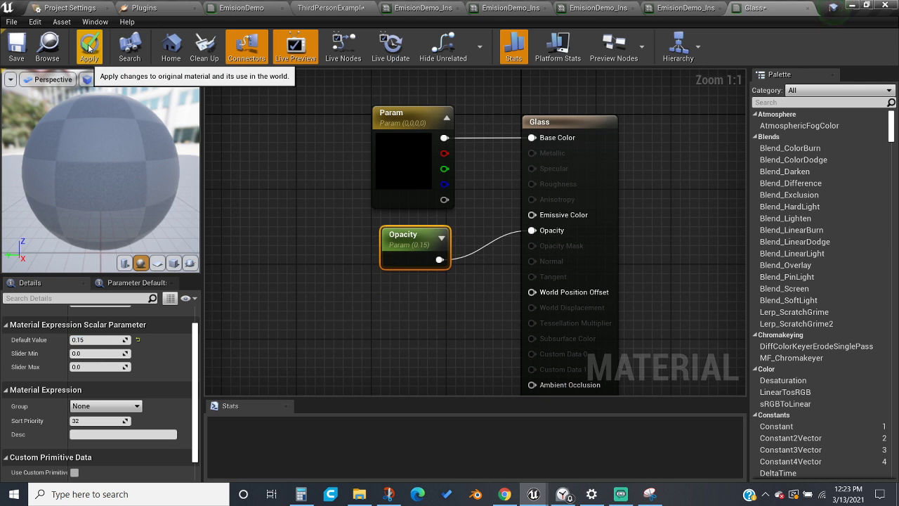
Set the vector parameter's color to white, apply the change and check the preview sphere.
double_click(385, 172)
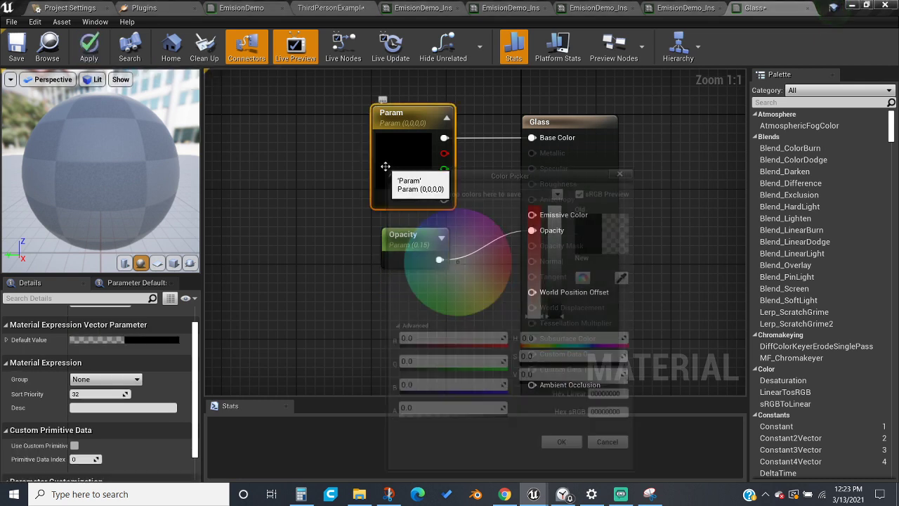
mouse_move(559, 274)
mouse_down()
mouse_move(560, 295)
mouse_move(560, 210)
mouse_up()
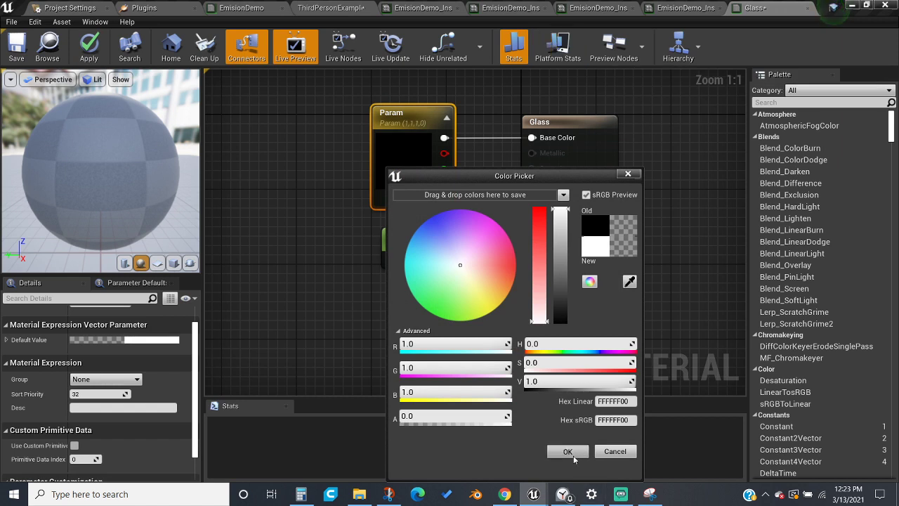
click(570, 453)
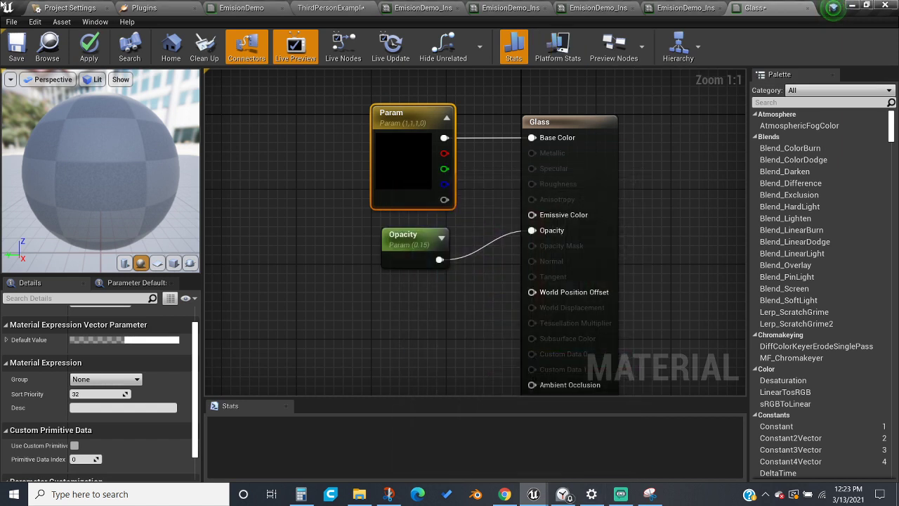
click(85, 46)
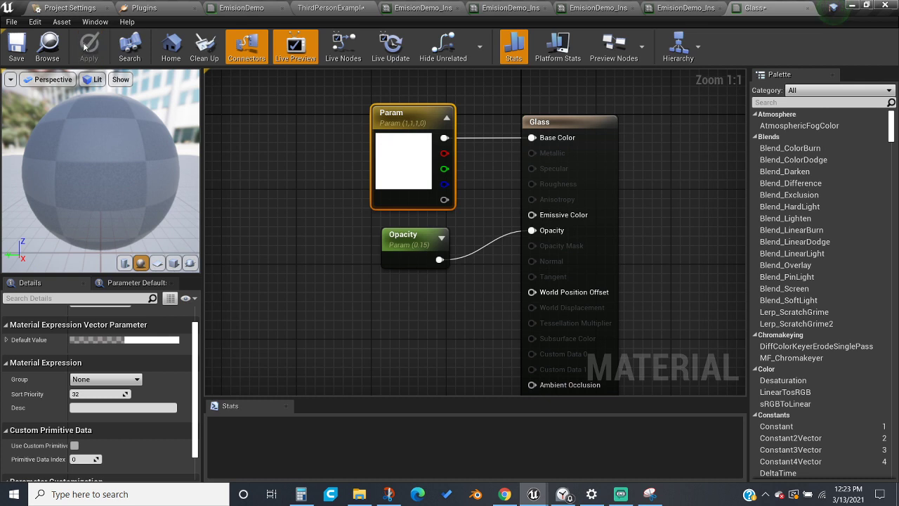
drag(172, 132, 7, 134)
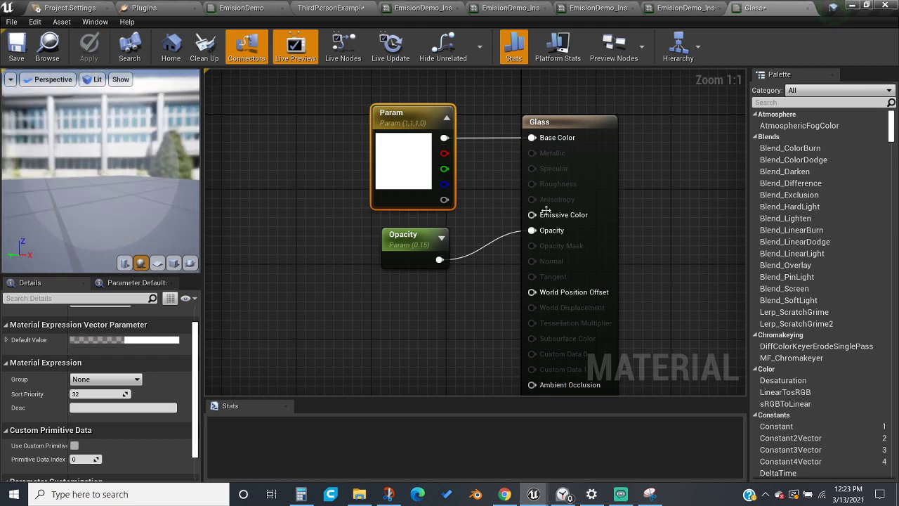
Set the Opacity parameter's default value to 0.05.
click(405, 248)
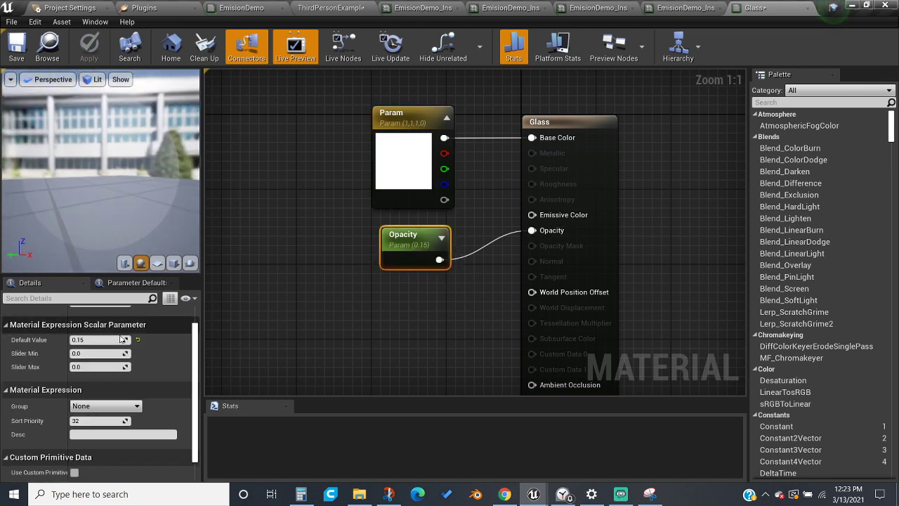
click(118, 340)
text(0)
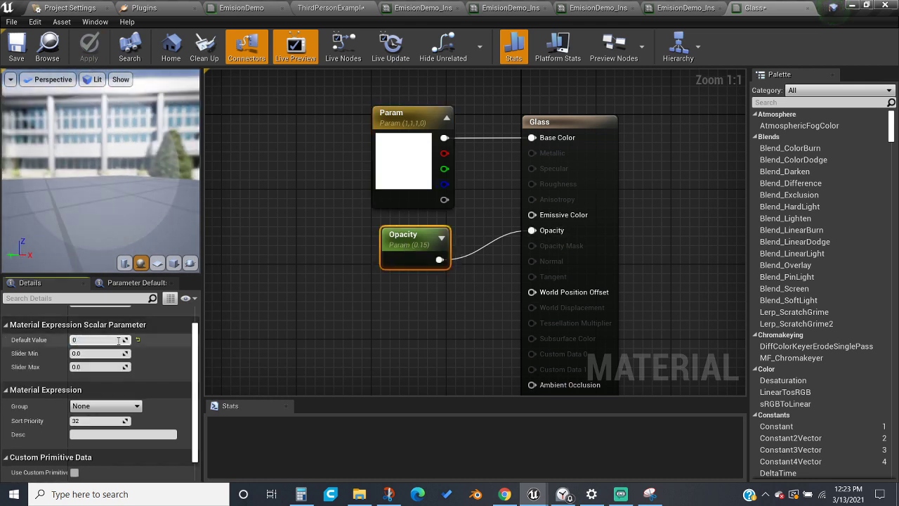
text(.05)
key(Return)
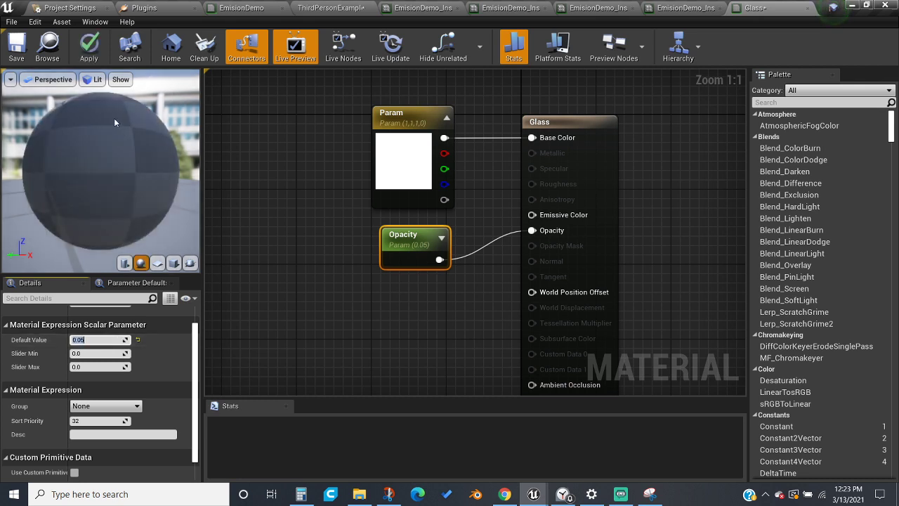
Add a Fresnel node below the Opacity parameter and connect its output to the material's Refraction input.
right_drag(326, 253, 287, 95)
right_click(306, 133)
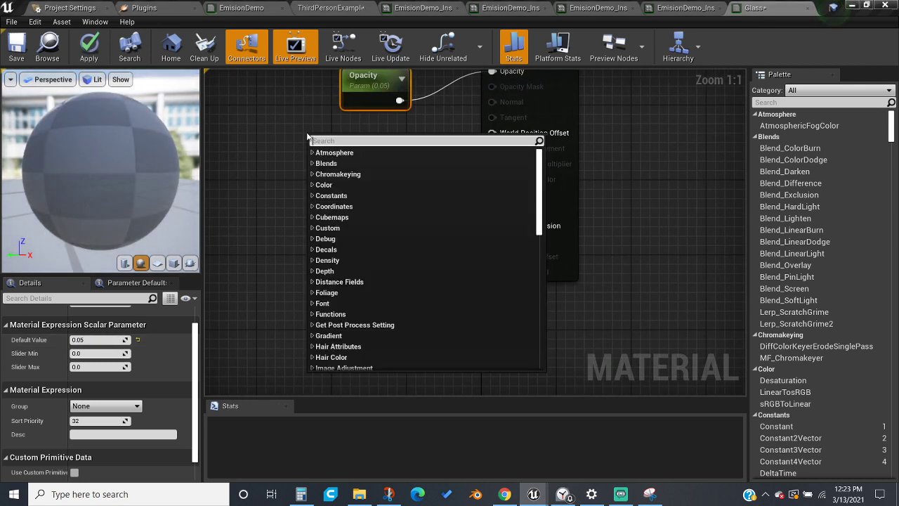
text(fre)
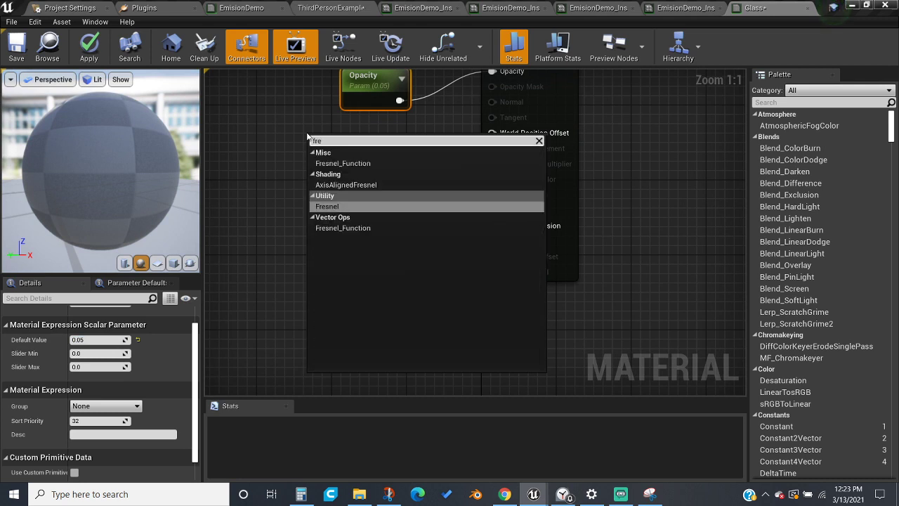
key(Return)
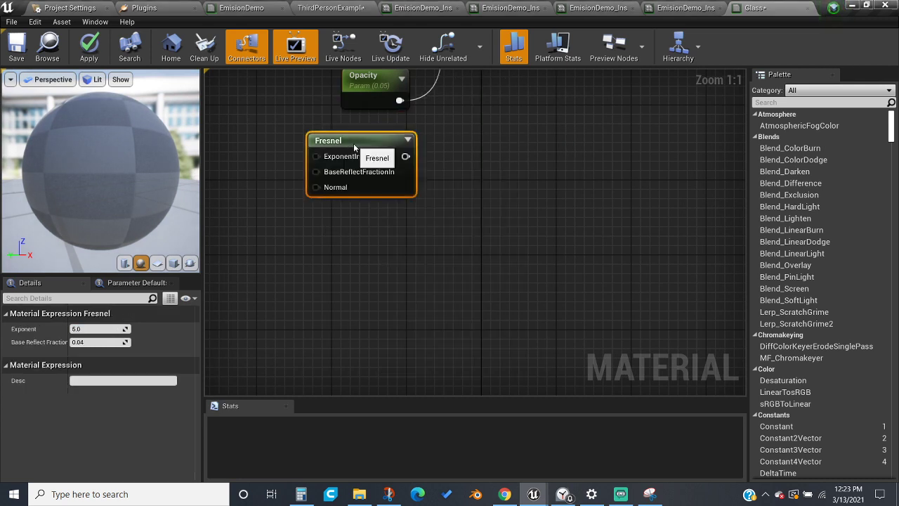
drag(349, 144, 306, 192)
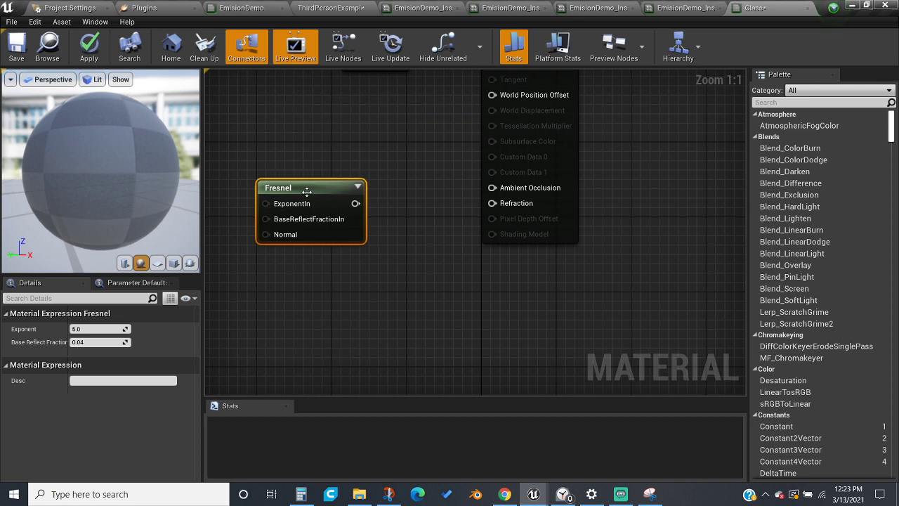
drag(357, 203, 520, 207)
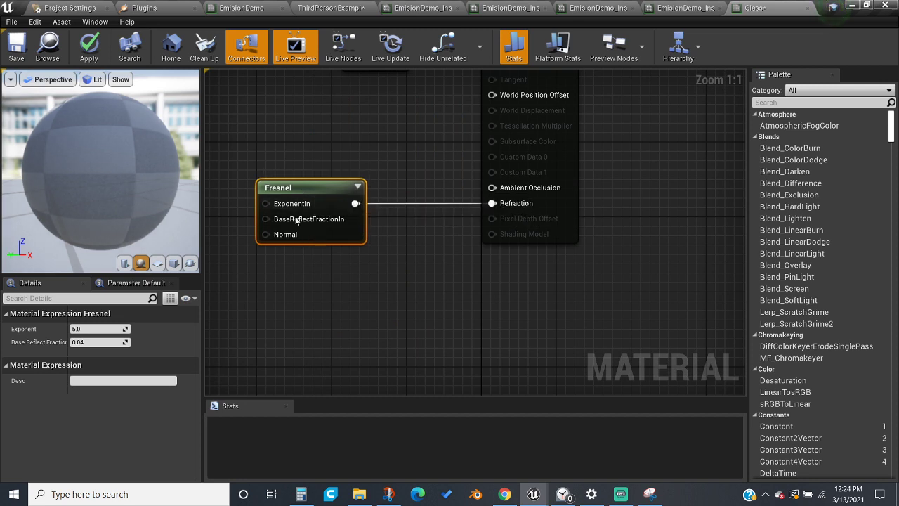
Apply the refraction setup to the material and examine the glass preview sphere from several sides.
click(89, 45)
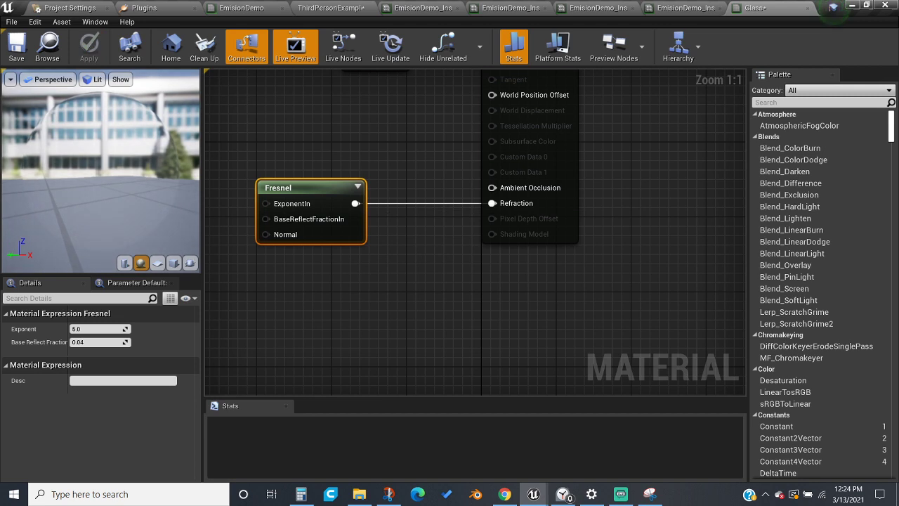
drag(92, 176, 219, 189)
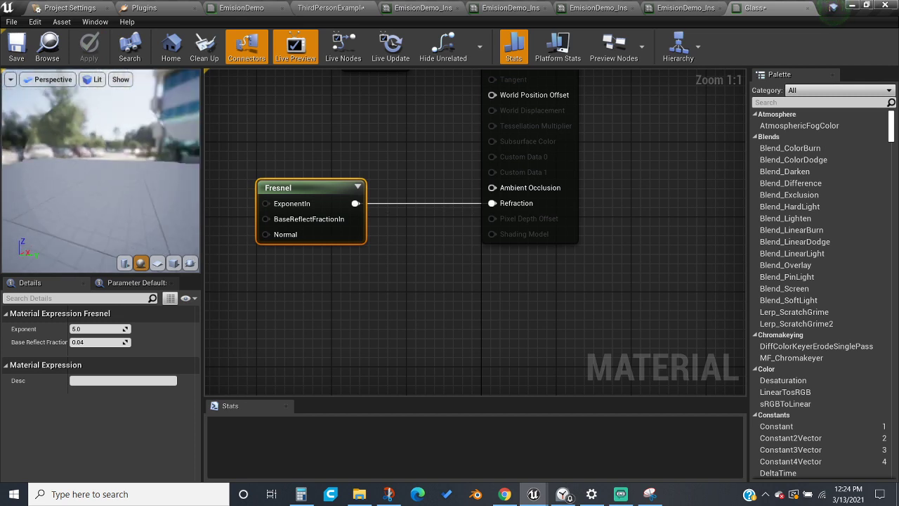
drag(40, 219, 141, 213)
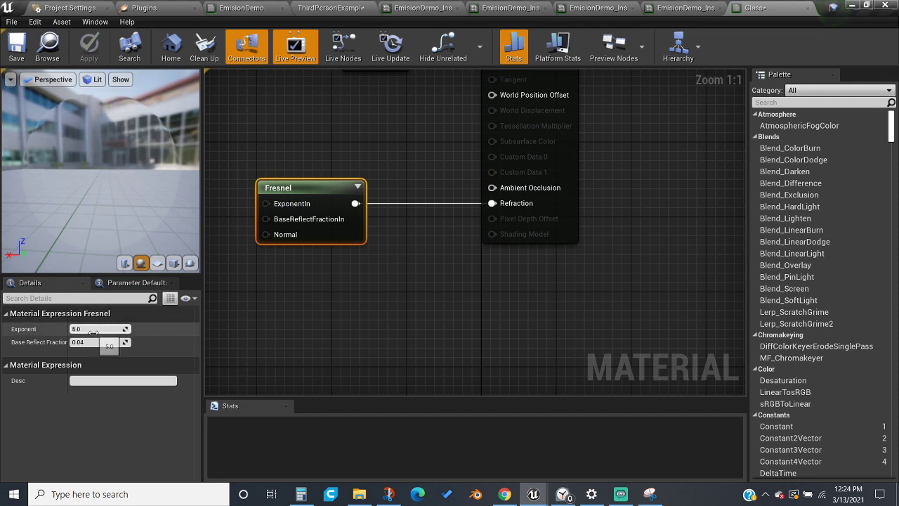
Set the Fresnel node's Exponent to 7 and its Base Reflect Fraction to 0.2.
click(93, 332)
text(7)
key(Return)
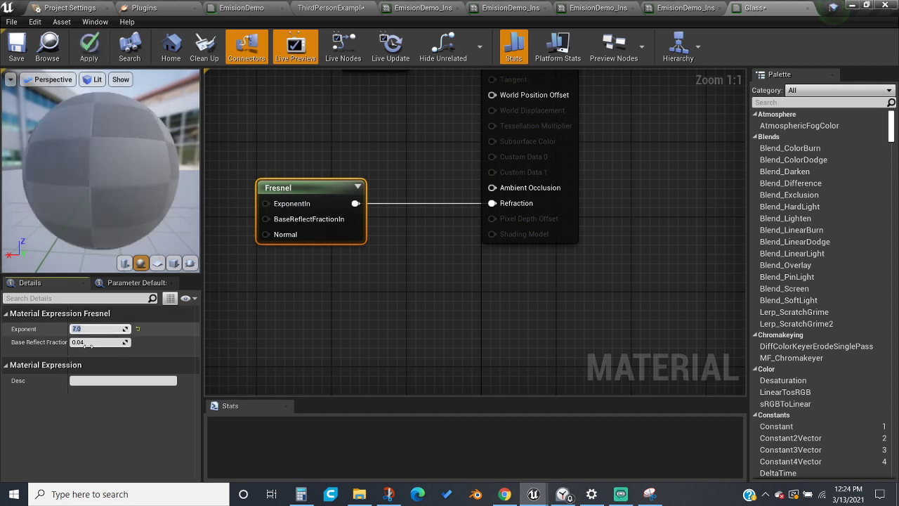
click(87, 342)
text(.)
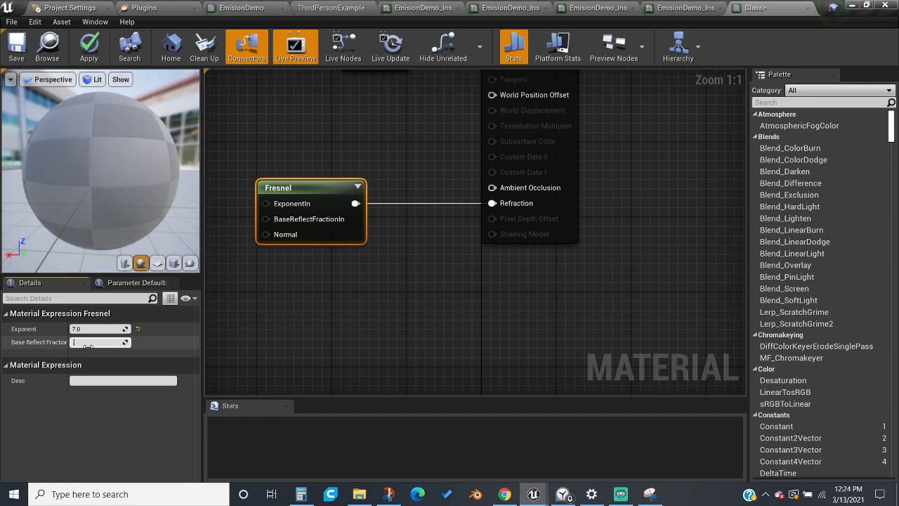
text(2)
key(Return)
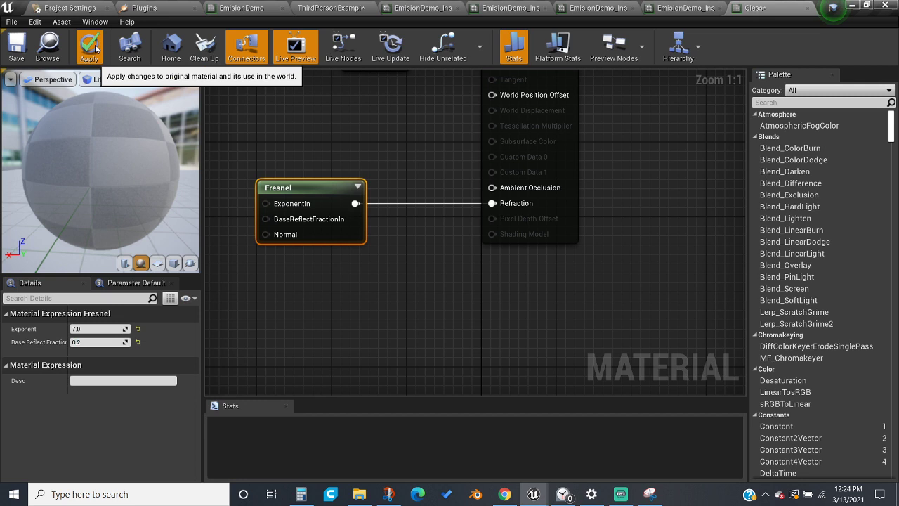
Apply the Fresnel values to the material and examine the preview sphere from another side.
click(90, 48)
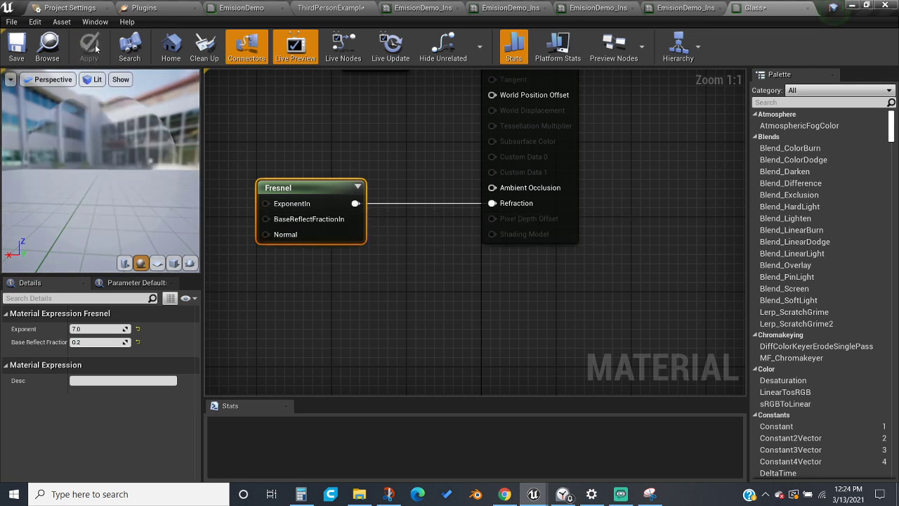
drag(133, 144, 188, 154)
drag(106, 165, 160, 166)
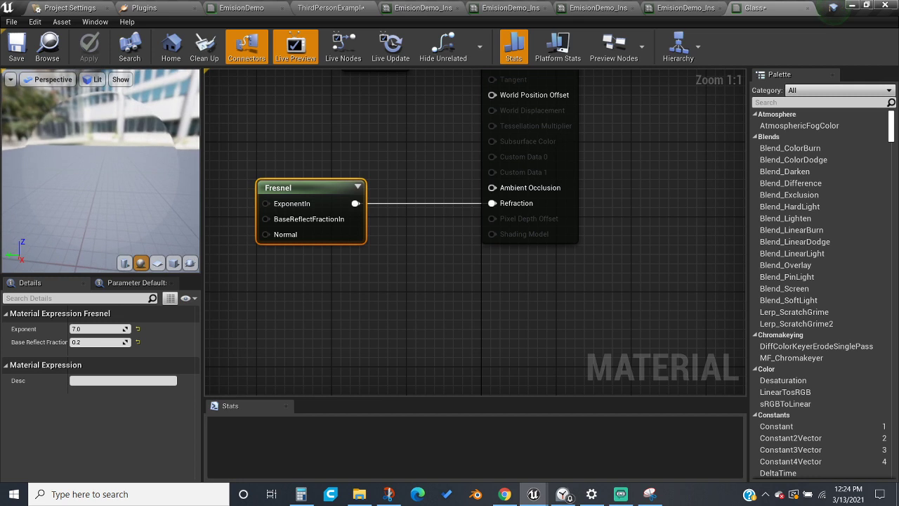
Set the Fresnel node's Base Reflect Fraction to 0.05 and Exponent to 3, and apply them to the material.
click(99, 342)
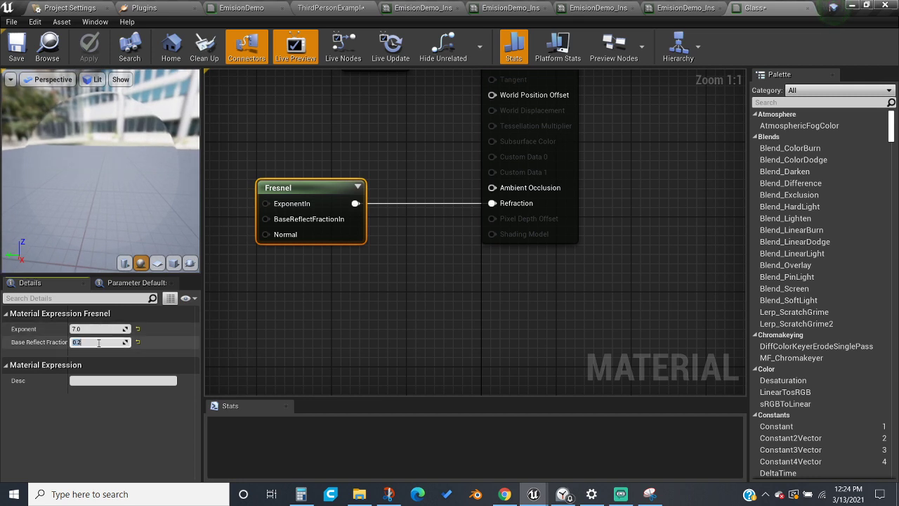
text(.05)
key(Return)
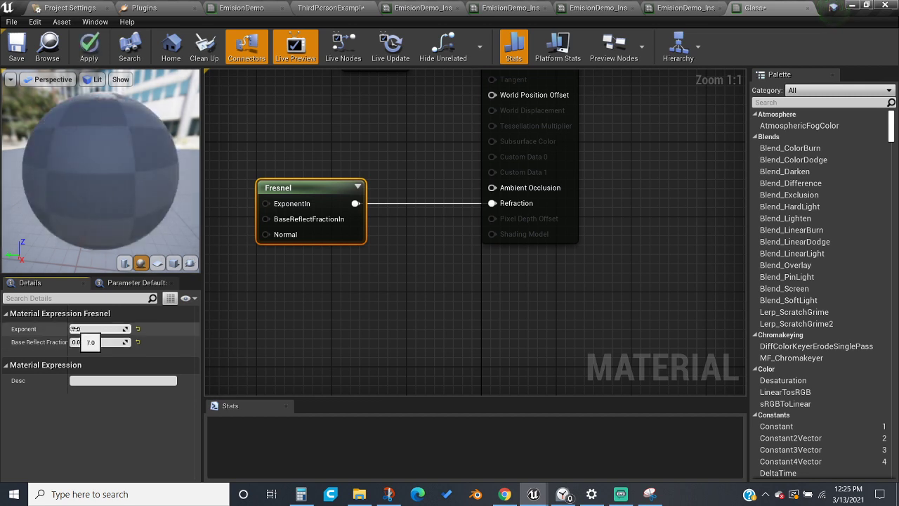
click(75, 329)
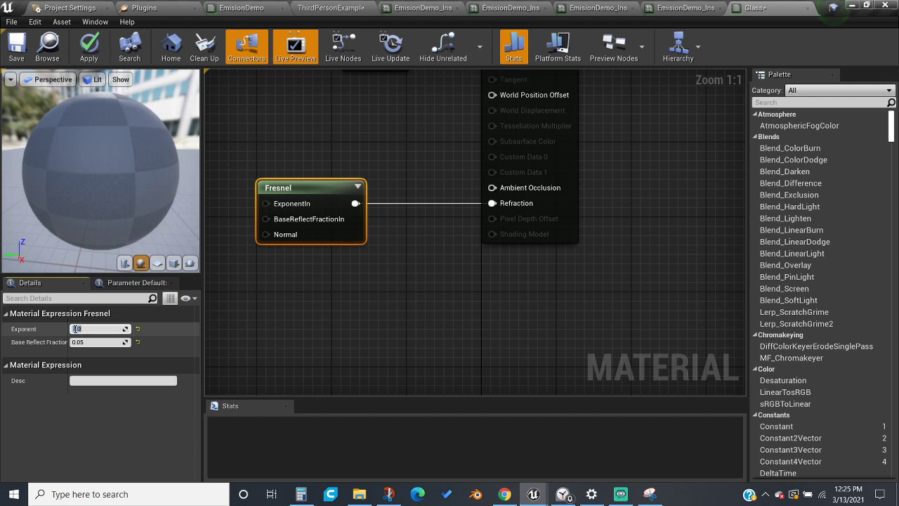
drag(76, 329, 105, 330)
key(BackSpace)
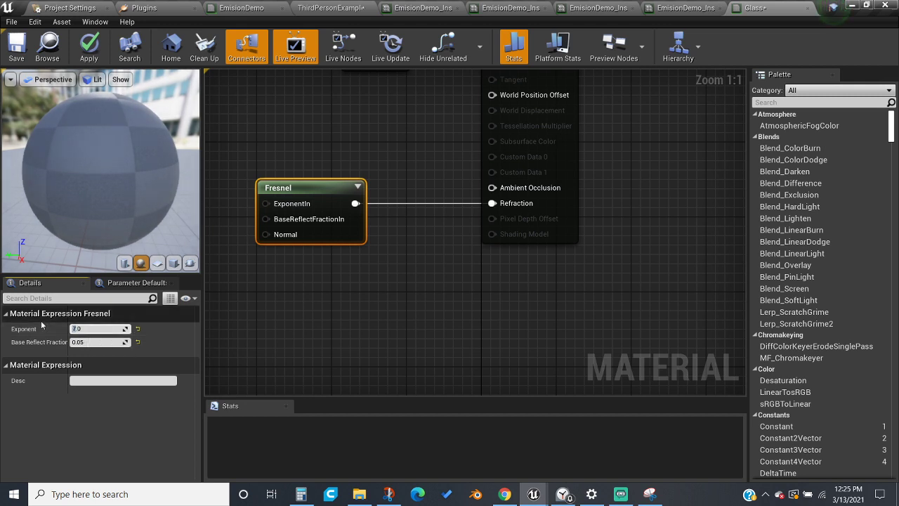
text(0)
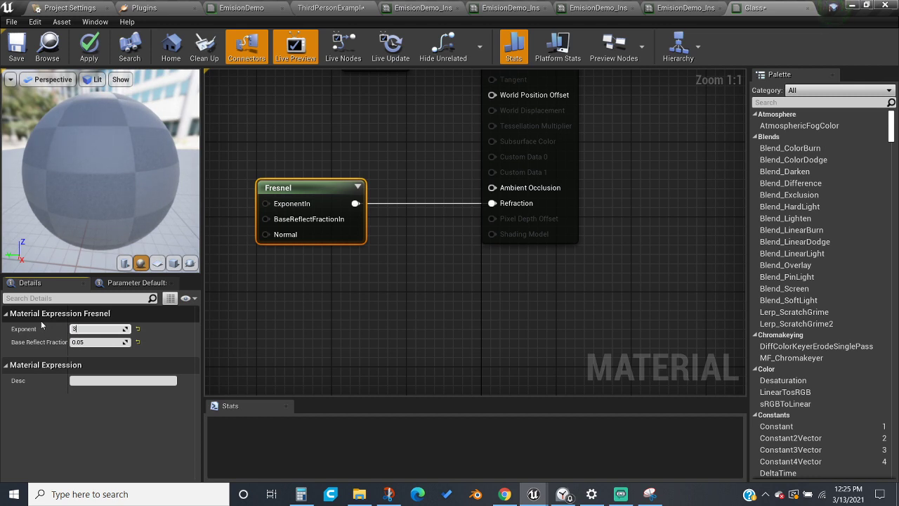
key(Return)
click(90, 47)
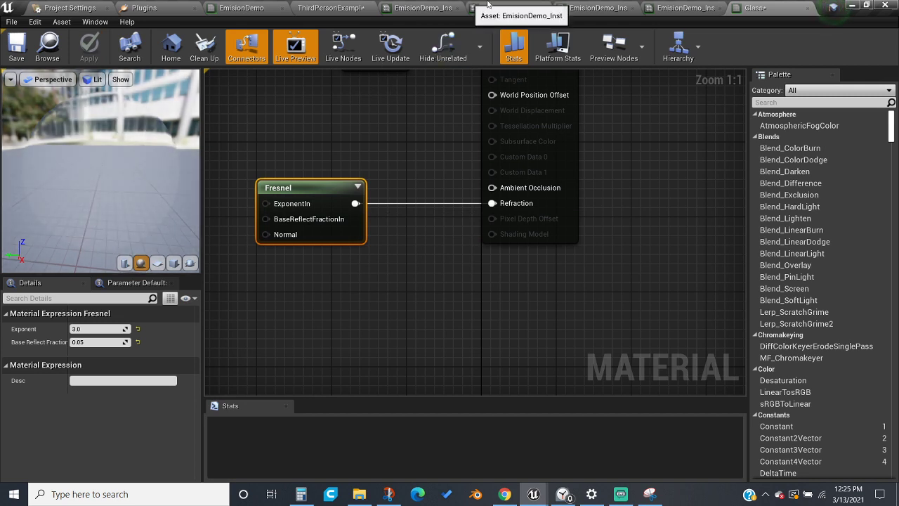
Close the four open EmisionDemo material instance editors, keeping the Glass material open.
click(458, 8)
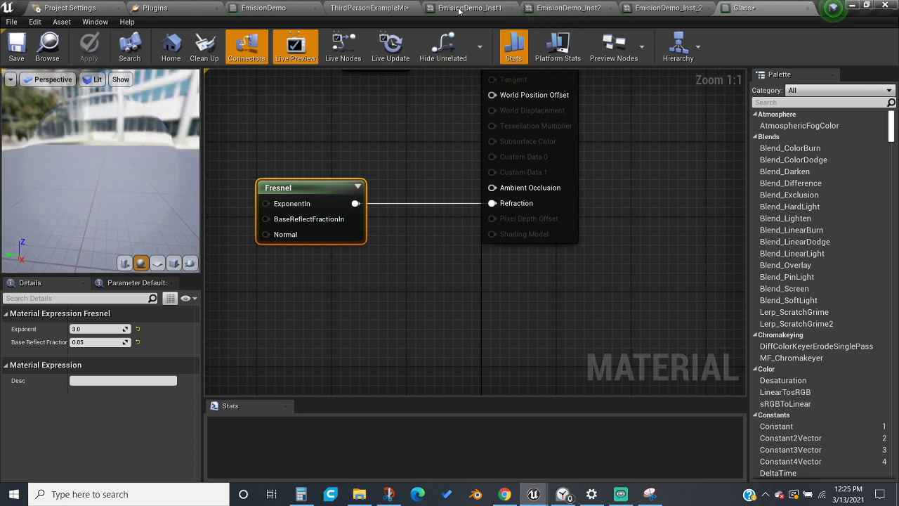
click(511, 8)
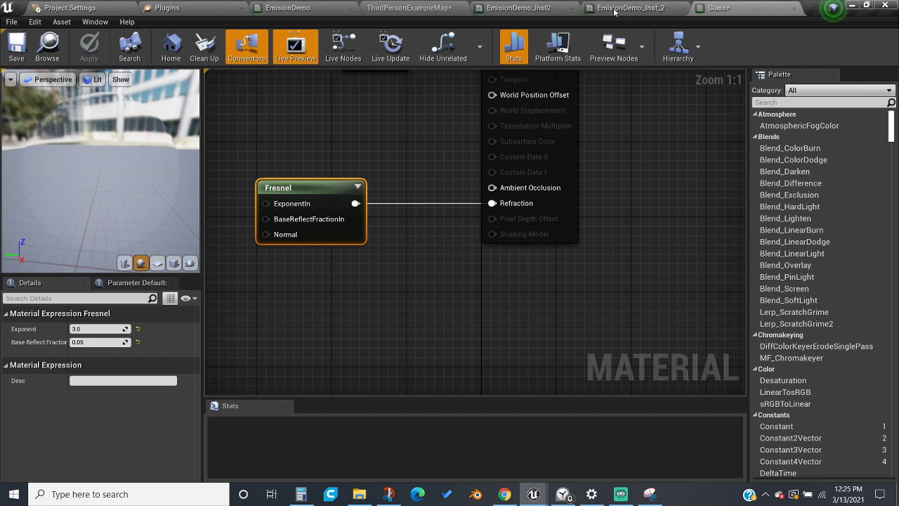
click(575, 8)
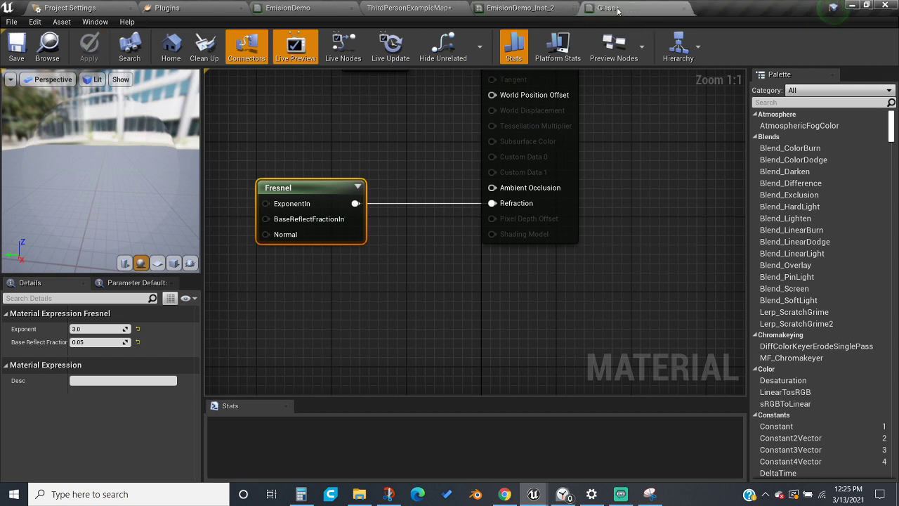
click(574, 9)
Add a scalar parameter named Exponent and place it to the left of the Fresnel node with a clear gap.
drag(105, 147, 206, 137)
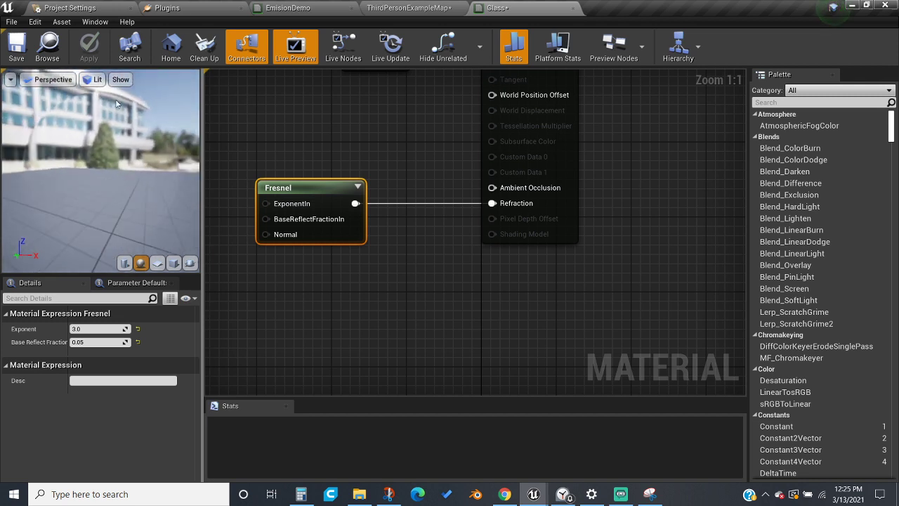
click(445, 131)
right_drag(408, 166, 566, 163)
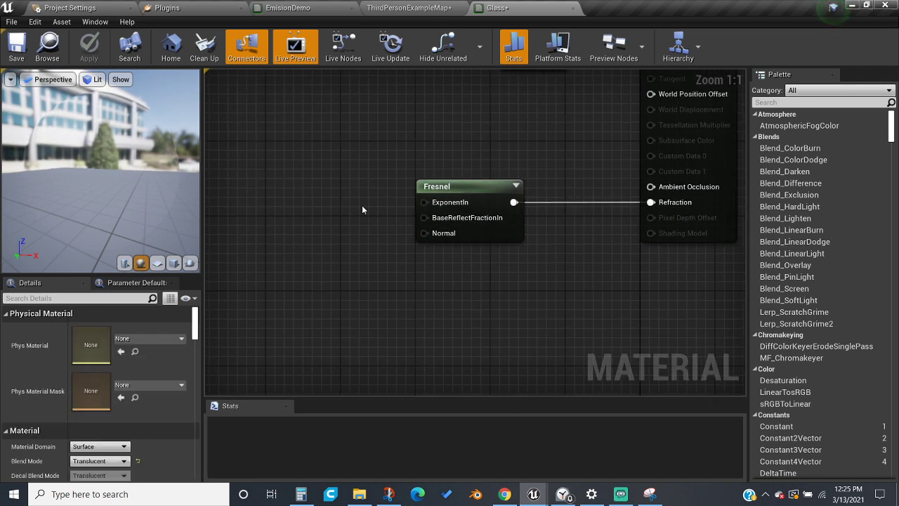
click(347, 164)
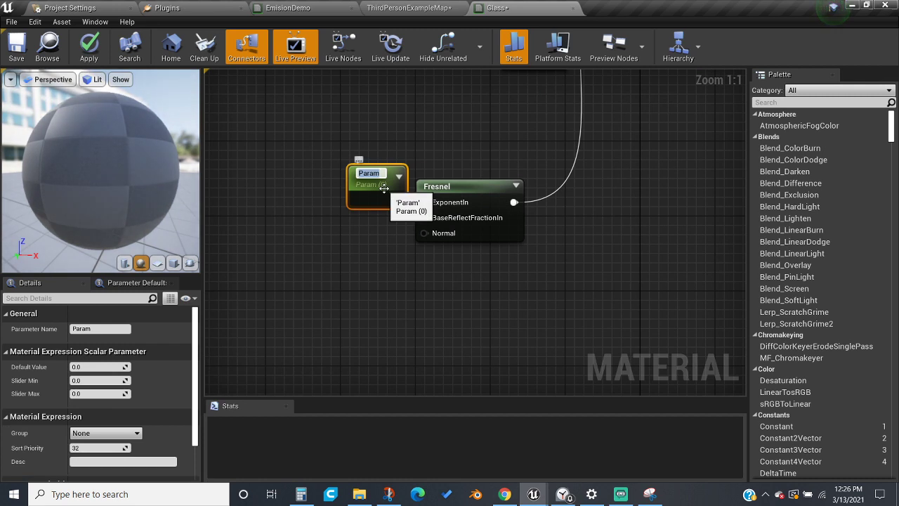
text(Exp)
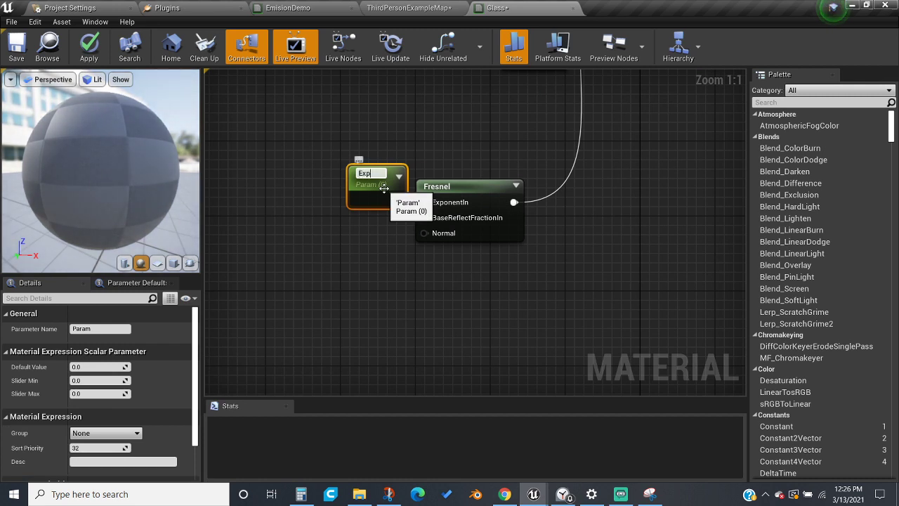
text(onent)
key(Return)
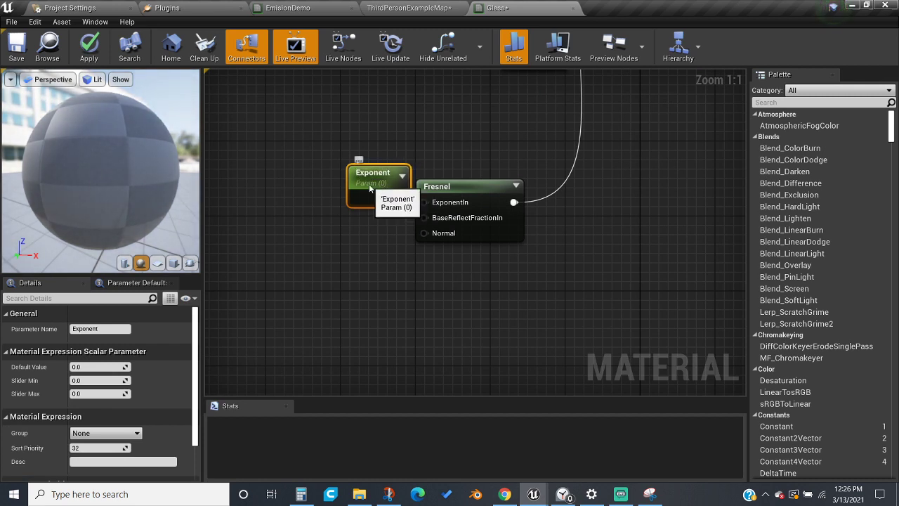
drag(349, 193, 274, 178)
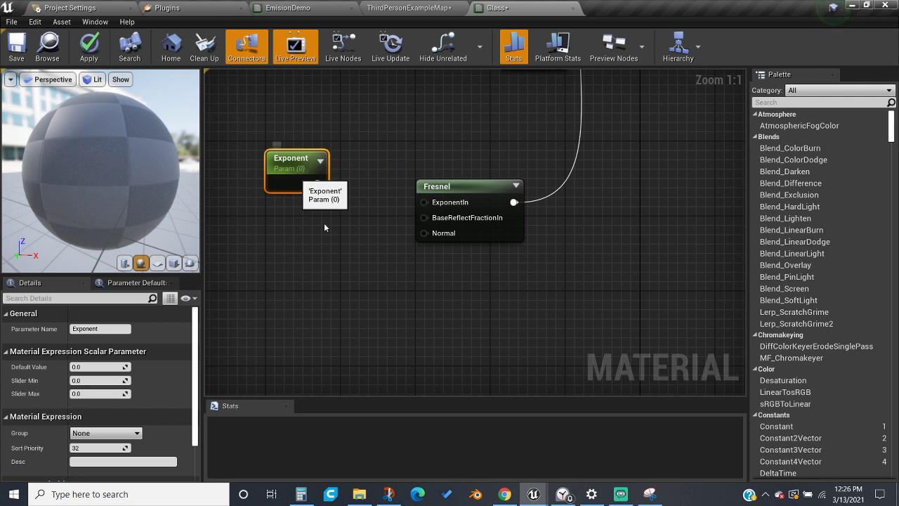
Connect the Exponent parameter's output to the Fresnel node's ExponentIn input.
click(442, 205)
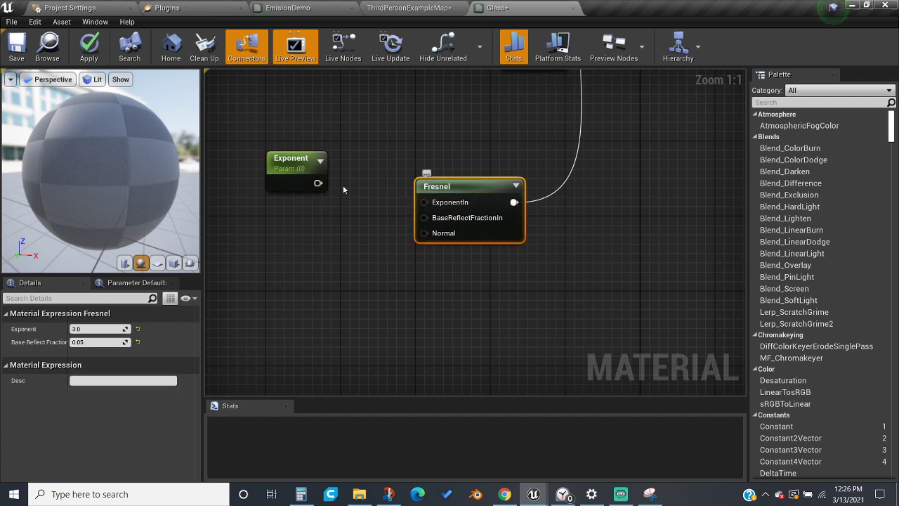
drag(316, 184, 425, 202)
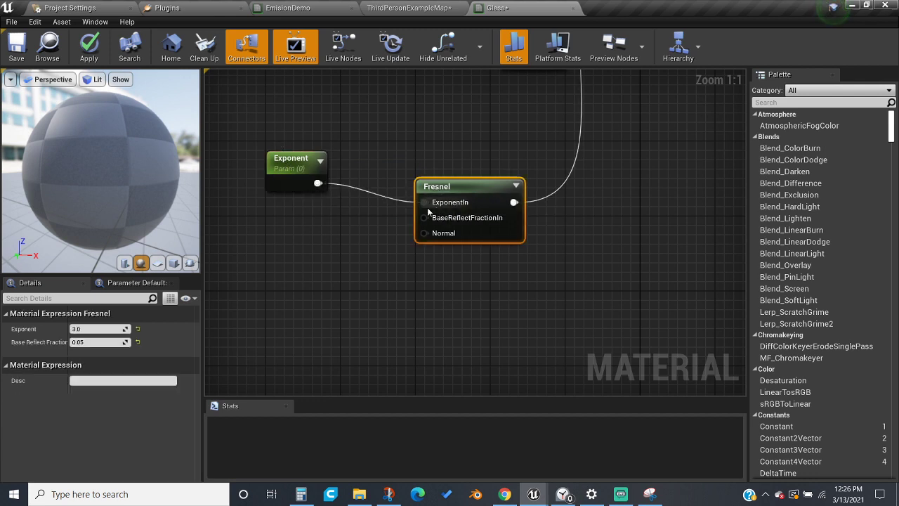
drag(91, 327, 96, 327)
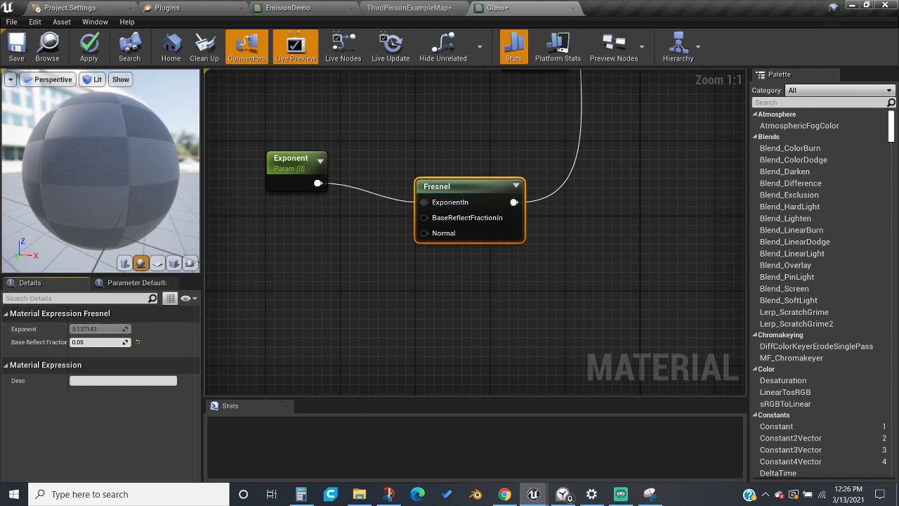
Set the Exponent parameter's default value to 2.5.
click(291, 176)
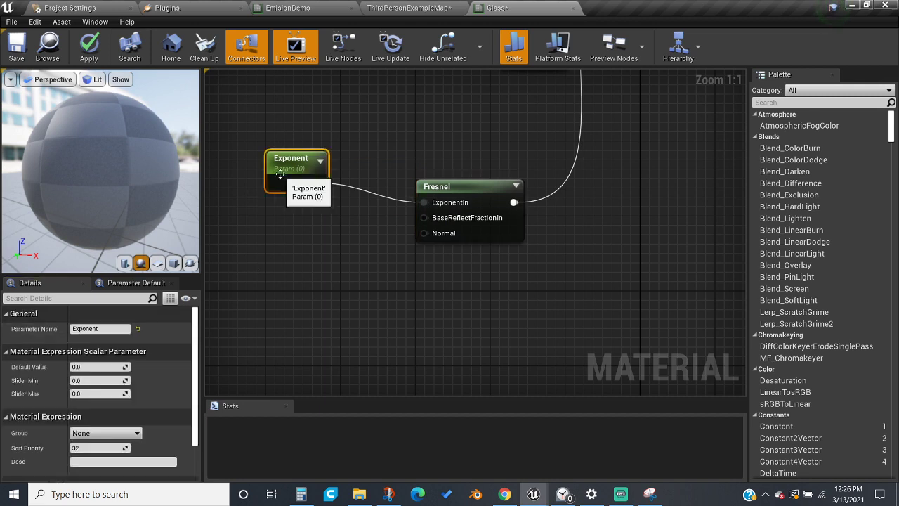
click(99, 367)
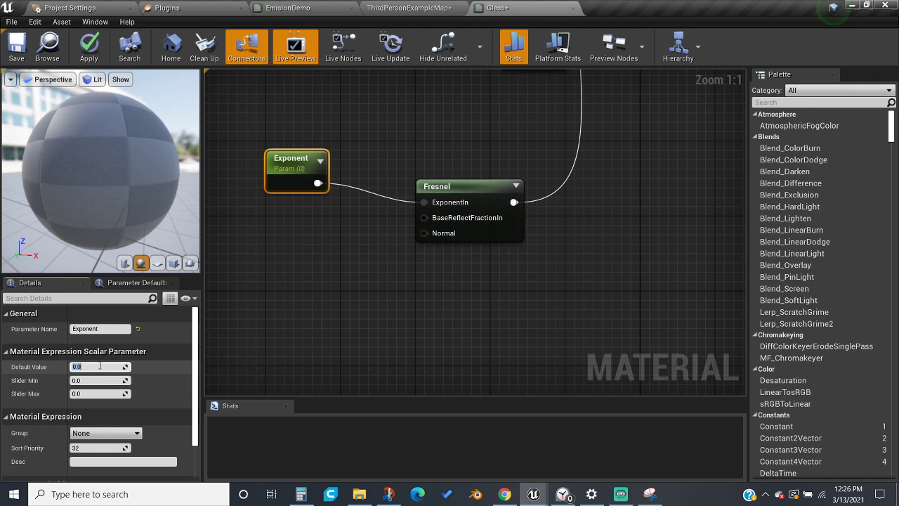
text(2.5)
key(Return)
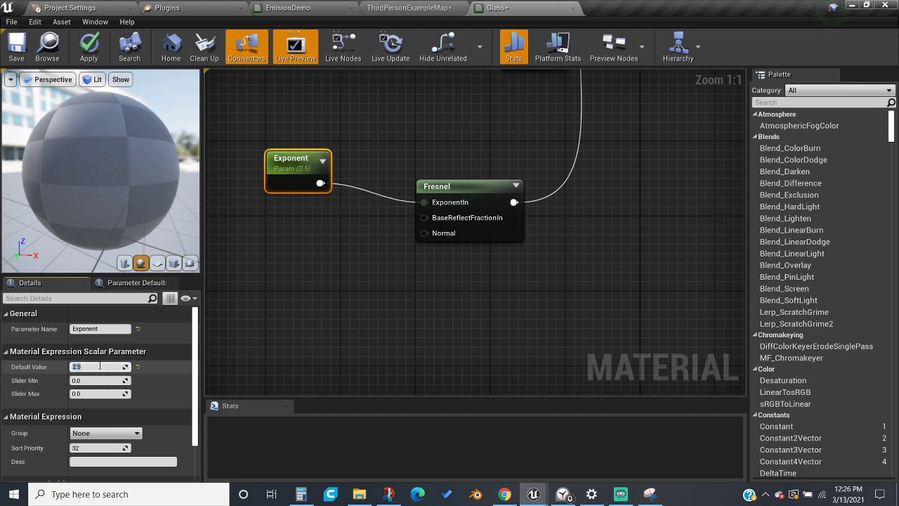
Add a scalar parameter named BaseReflection below Exponent and connect it to the Fresnel node's BaseReflectFractionIn input.
click(300, 205)
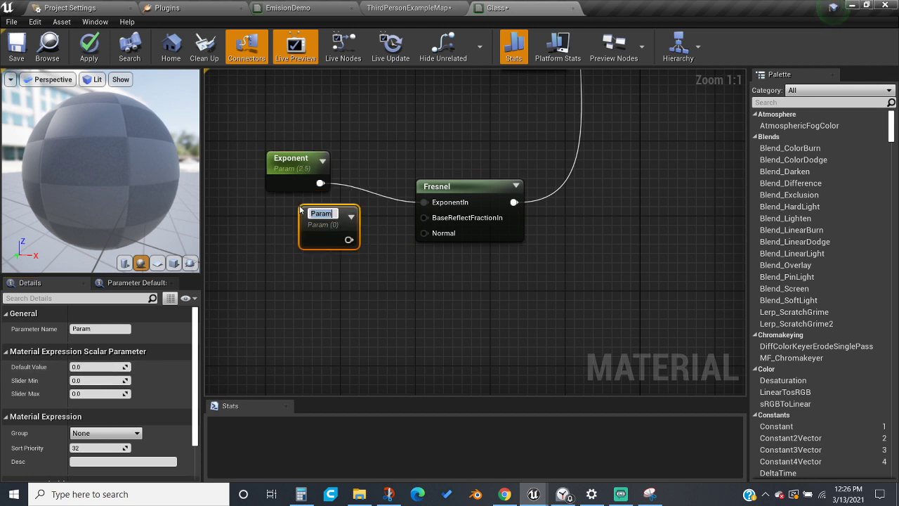
text(sssss)
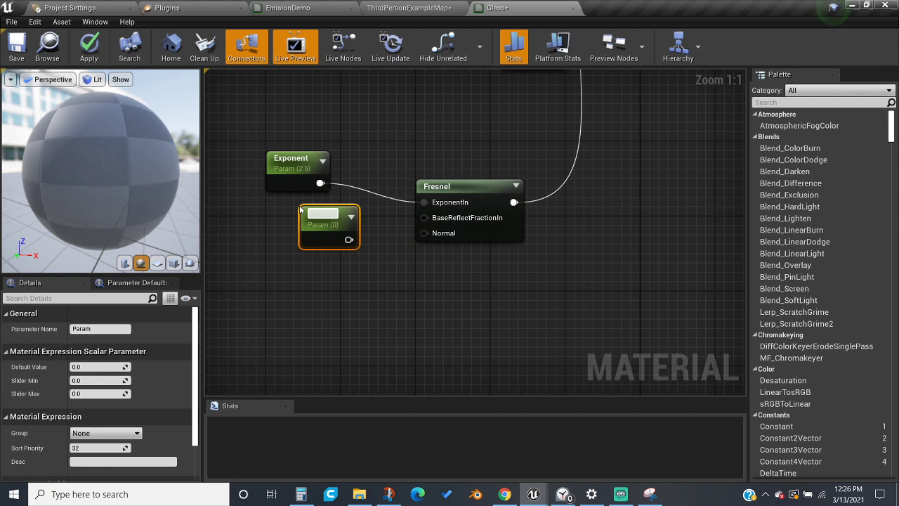
text(ef)
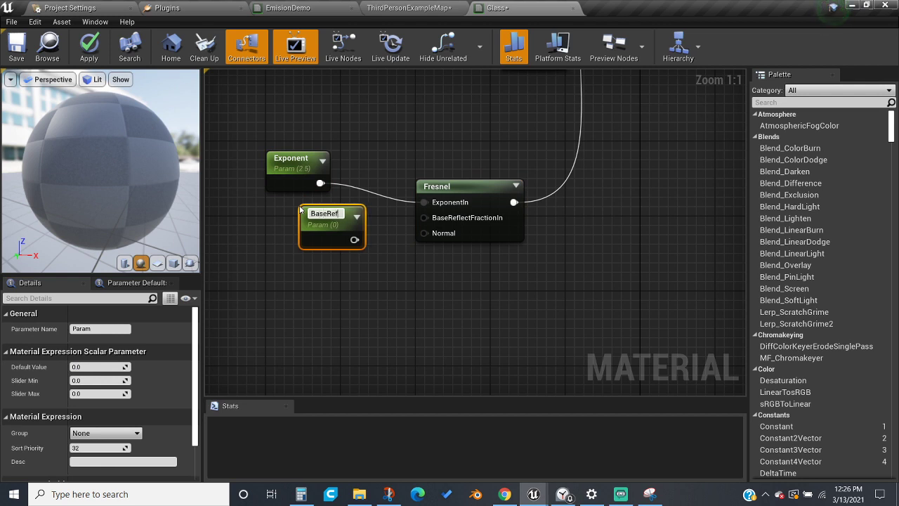
text(lection)
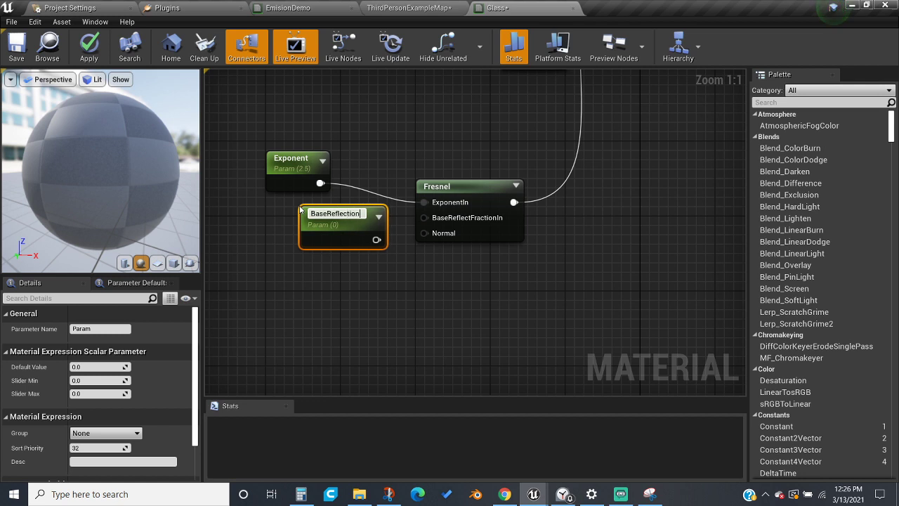
key(Return)
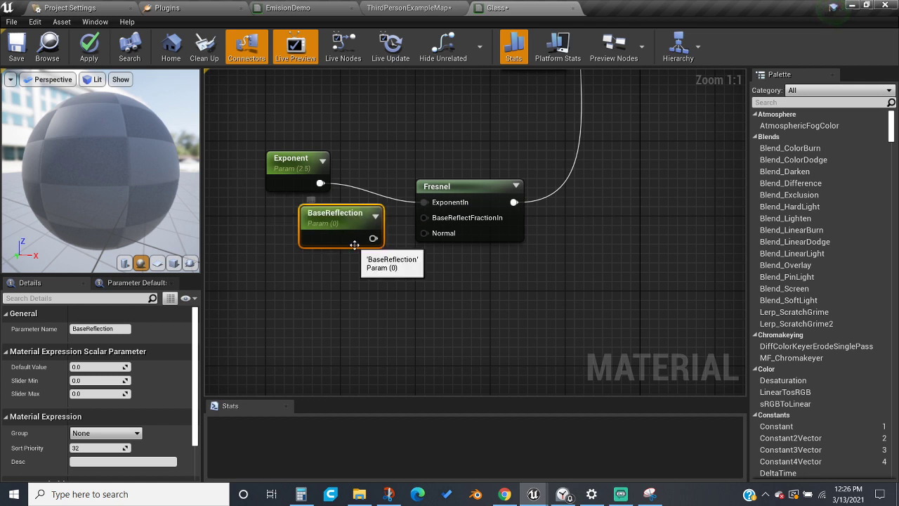
mouse_move(373, 238)
mouse_down()
mouse_move(459, 211)
mouse_move(374, 252)
mouse_move(373, 239)
mouse_up()
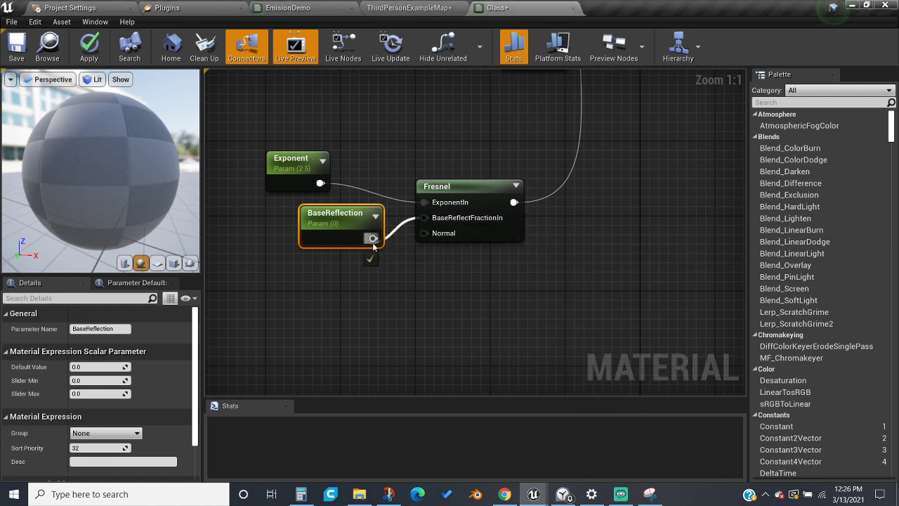
click(418, 276)
right_drag(419, 278, 366, 314)
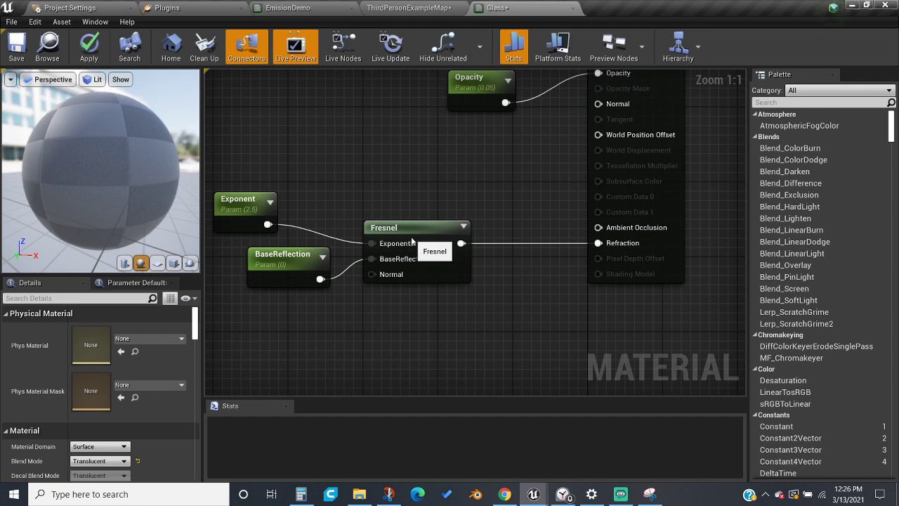
Nudge the Fresnel node up slightly and set the BaseReflection parameter's default value to 0.05.
drag(411, 243, 430, 226)
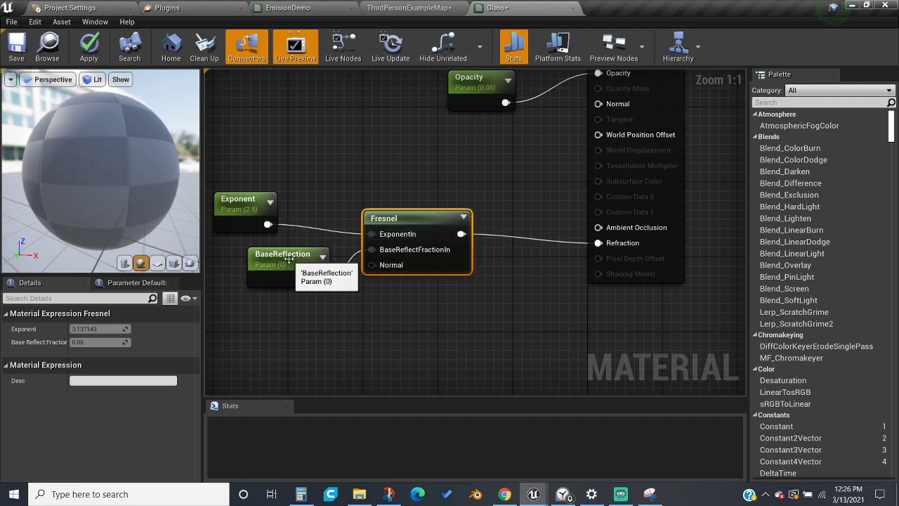
click(289, 260)
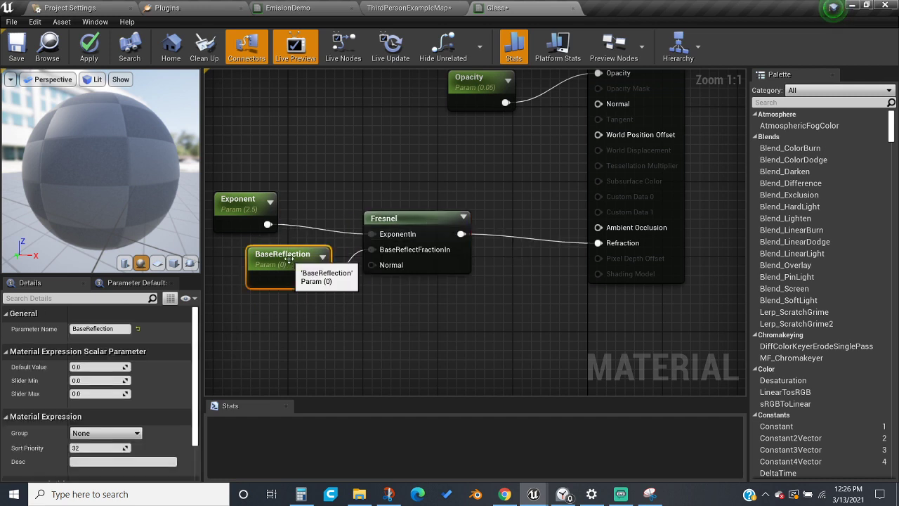
click(94, 367)
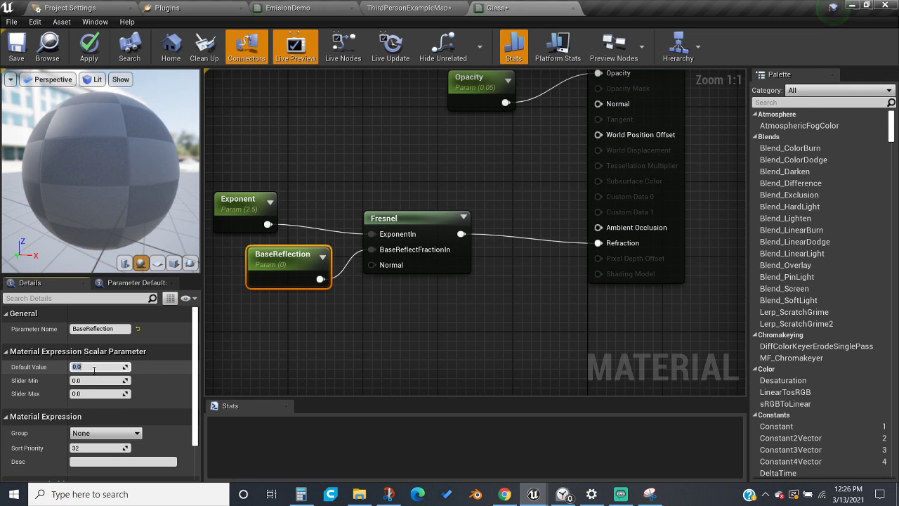
click(443, 210)
click(427, 218)
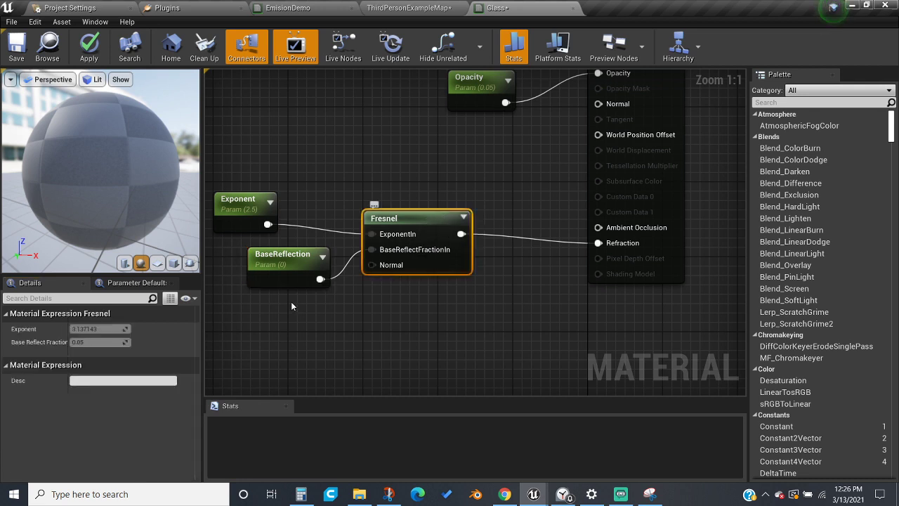
click(294, 259)
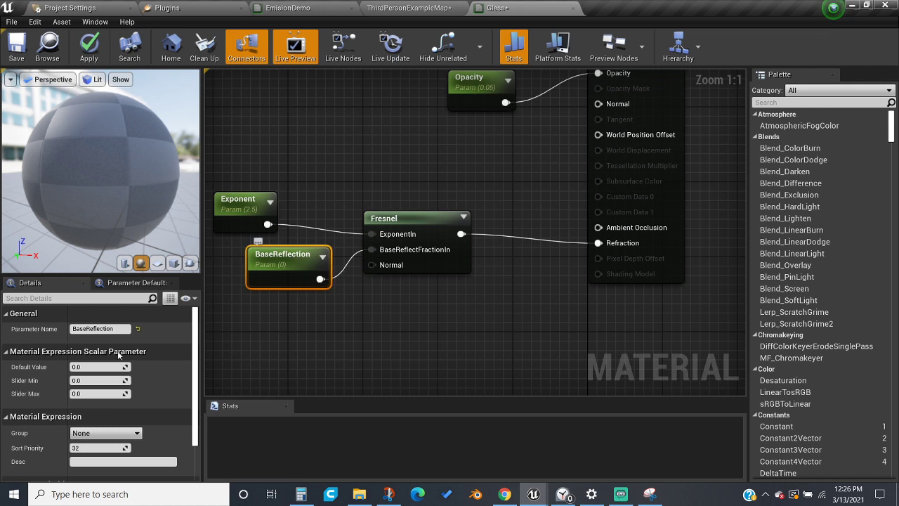
click(84, 367)
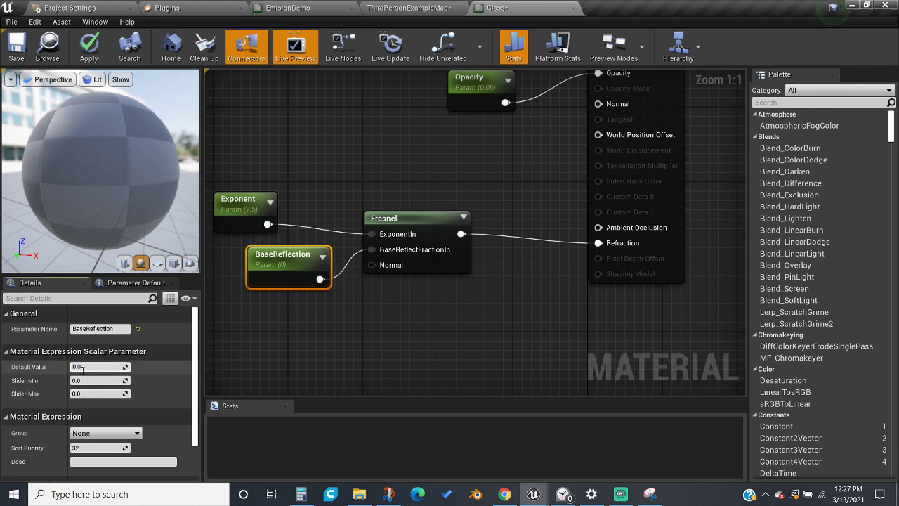
text(0.05)
key(Return)
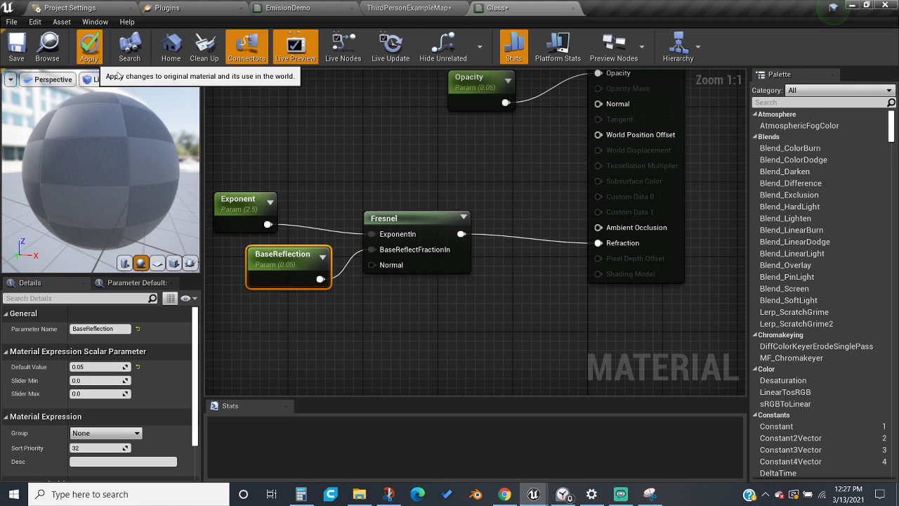
Apply the Glass material changes and create a material instance of Glass in the Materials folder, keeping the suggested name.
click(90, 48)
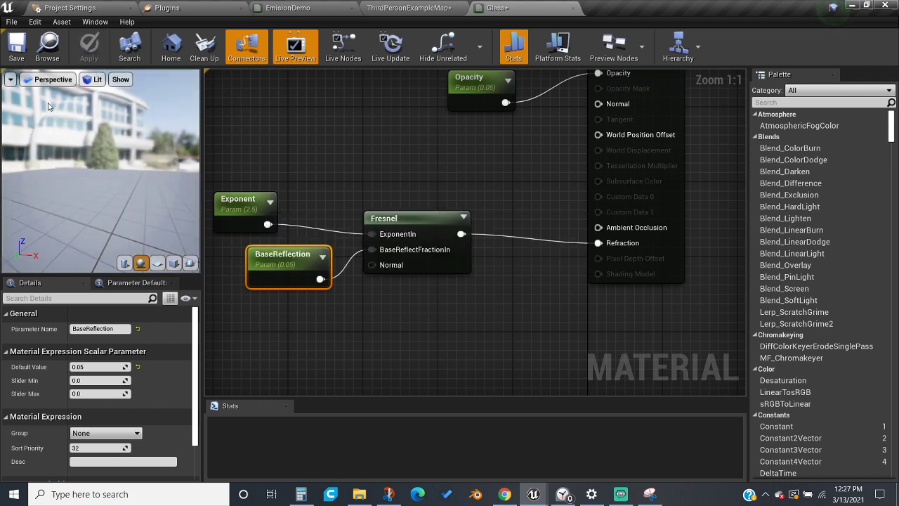
drag(48, 106, 85, 156)
click(418, 5)
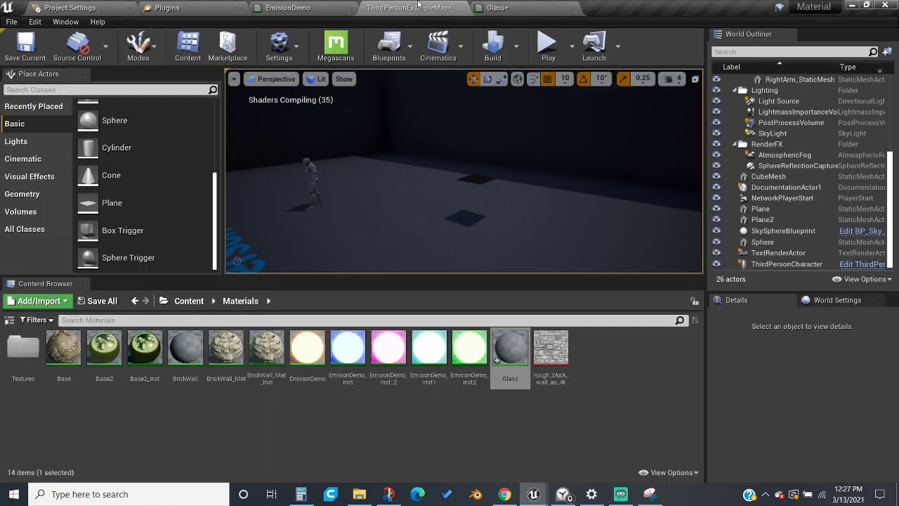
right_click(520, 368)
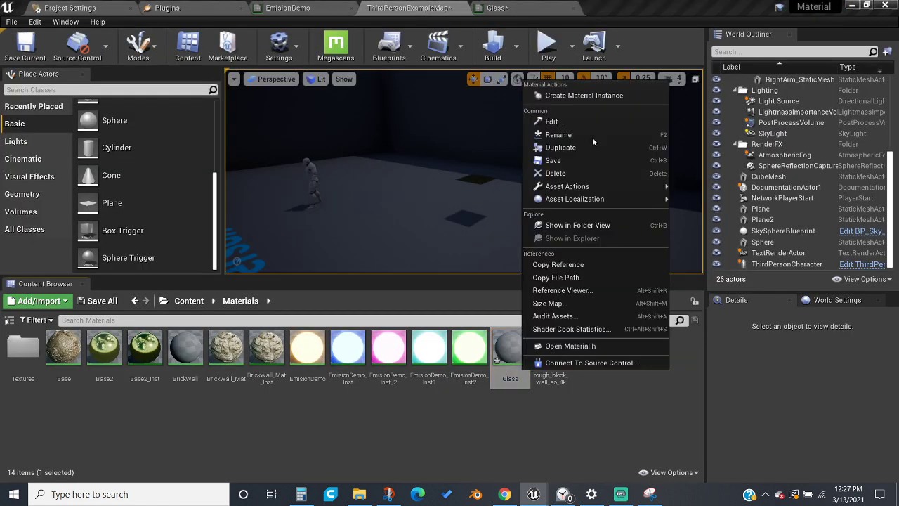
click(370, 198)
click(369, 198)
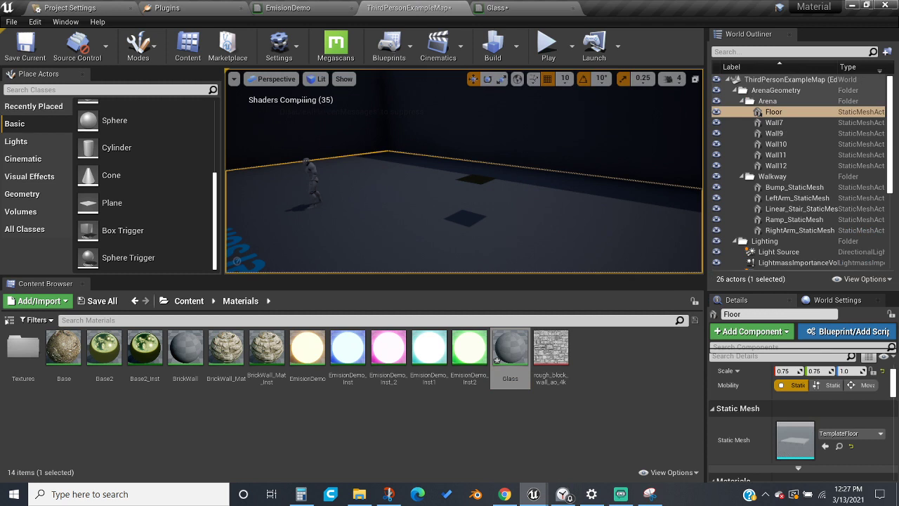
right_click(521, 347)
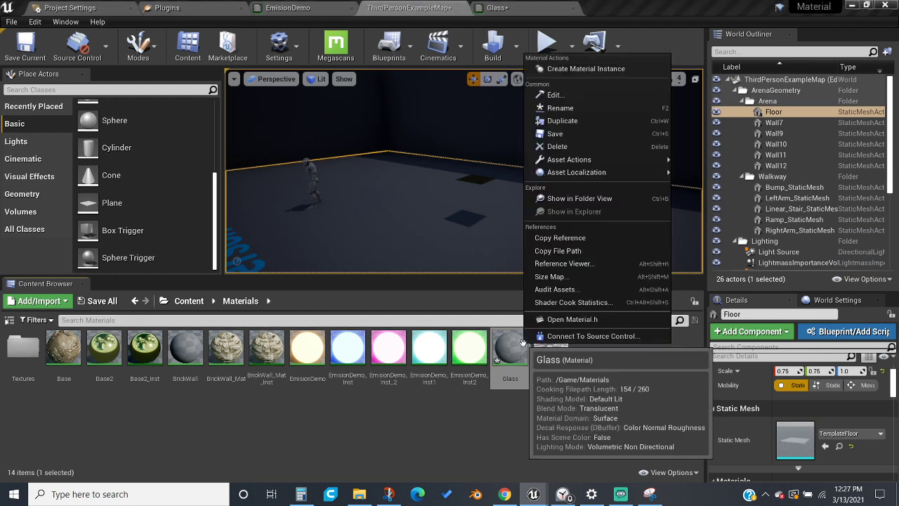
click(576, 70)
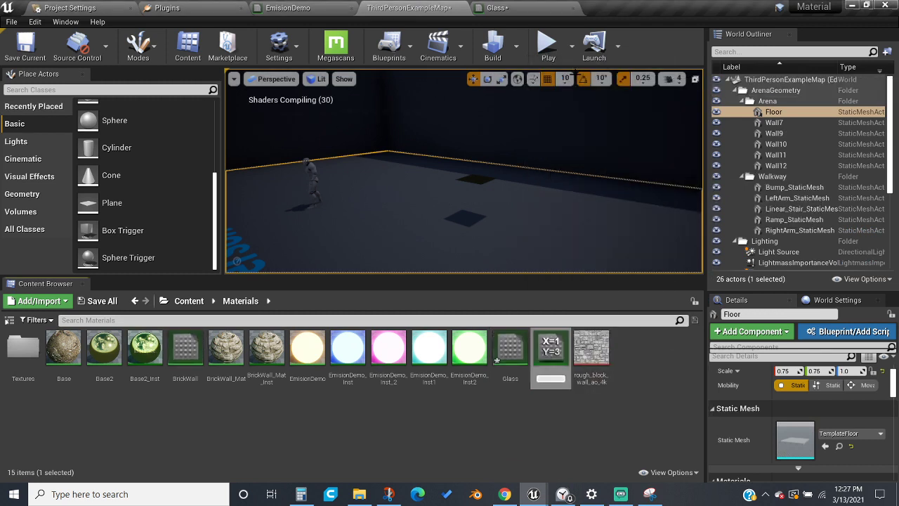
click(633, 438)
Open the Glass_Inst material instance, return to the level and save the map together with the glass assets.
double_click(549, 366)
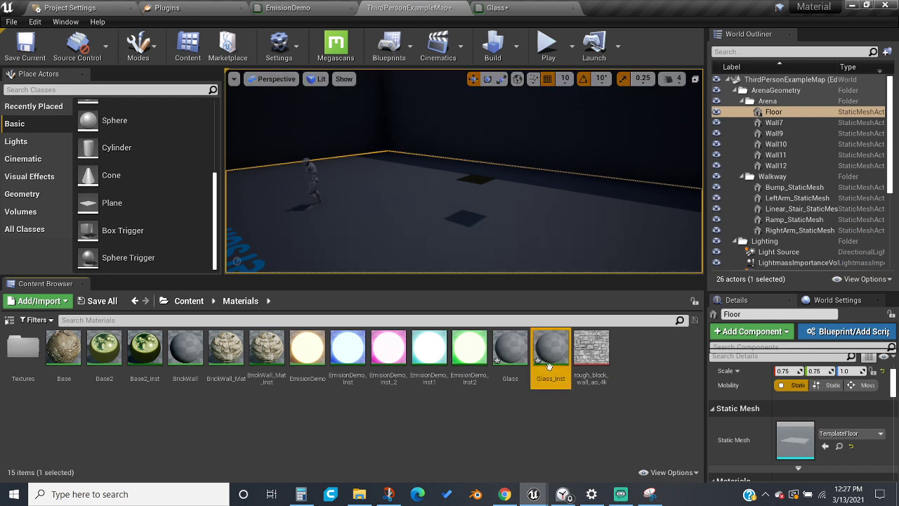
drag(397, 239, 316, 295)
click(404, 7)
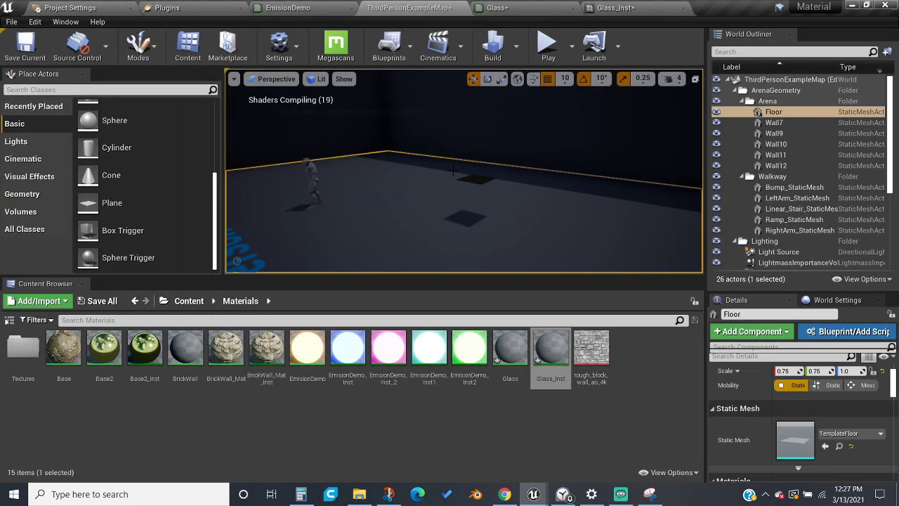
key(ctrl+s)
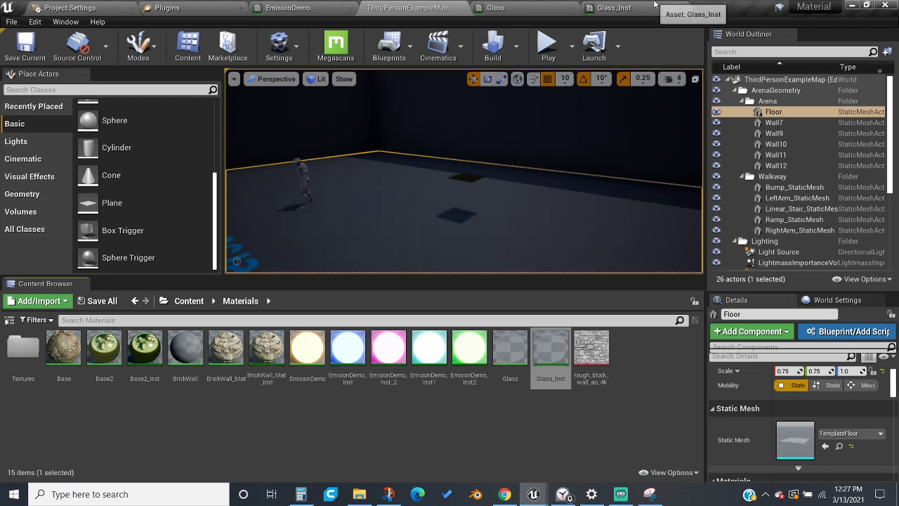
In Glass_Inst, enable the Exponent override, set it to 4 and check the preview sphere from different angles.
click(614, 8)
drag(314, 274, 406, 244)
scroll(282, 236, down, 3)
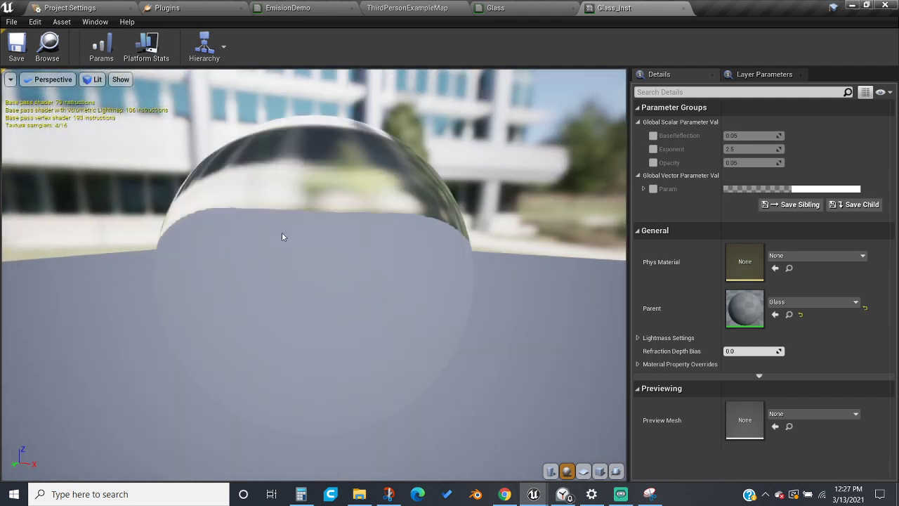
drag(282, 233, 329, 152)
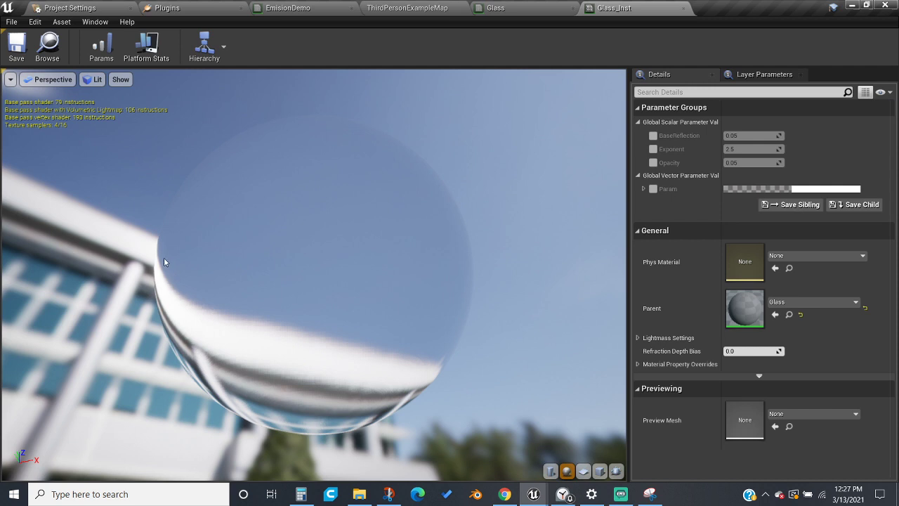
click(654, 150)
click(767, 148)
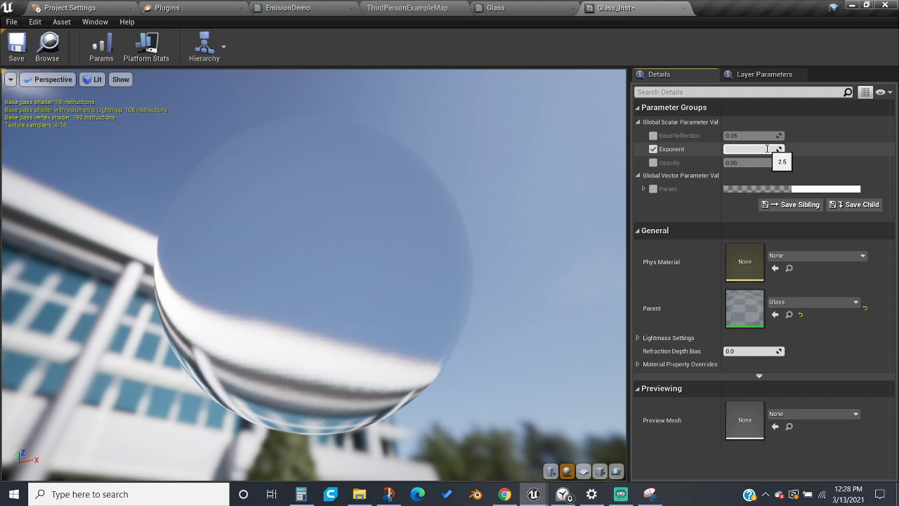
text(4)
key(Return)
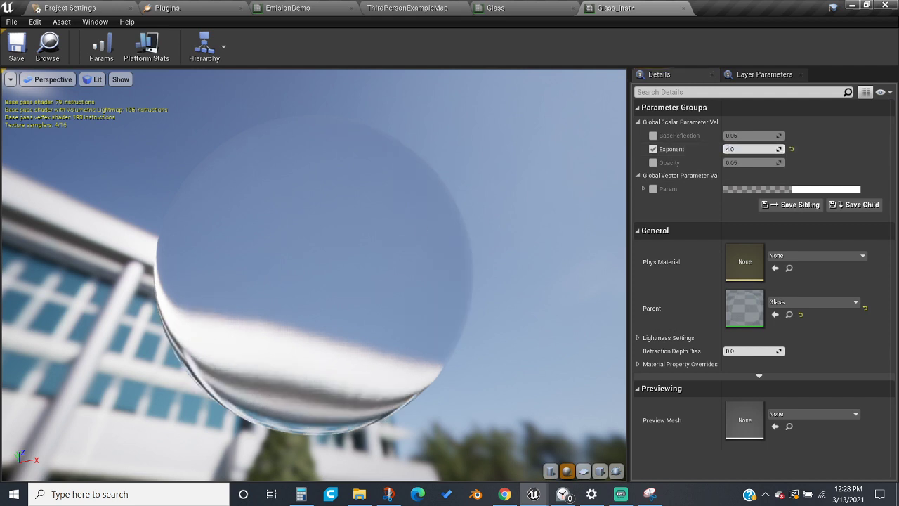
drag(236, 305, 309, 337)
mouse_move(285, 301)
mouse_down()
mouse_move(285, 344)
mouse_move(285, 301)
mouse_up()
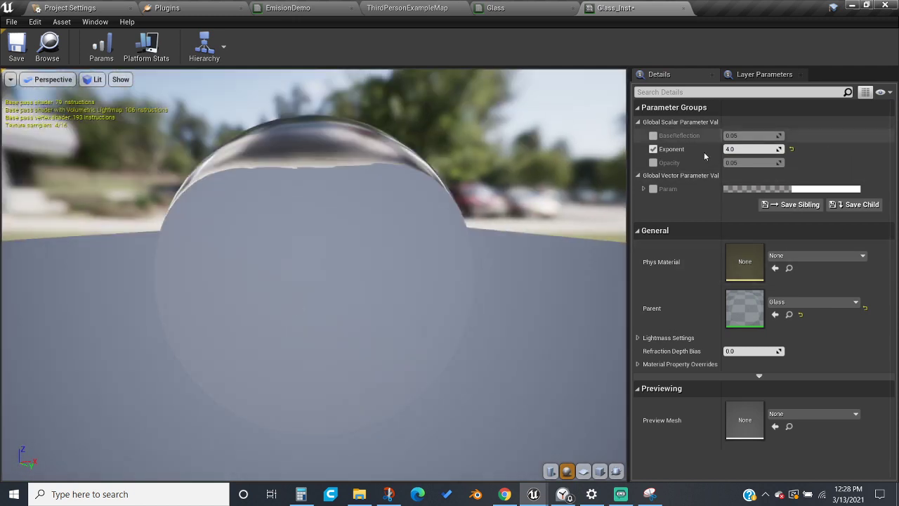
Enable the BaseReflection override in Glass_Inst and set it to 0.01, checking the effect on the preview sphere.
click(654, 136)
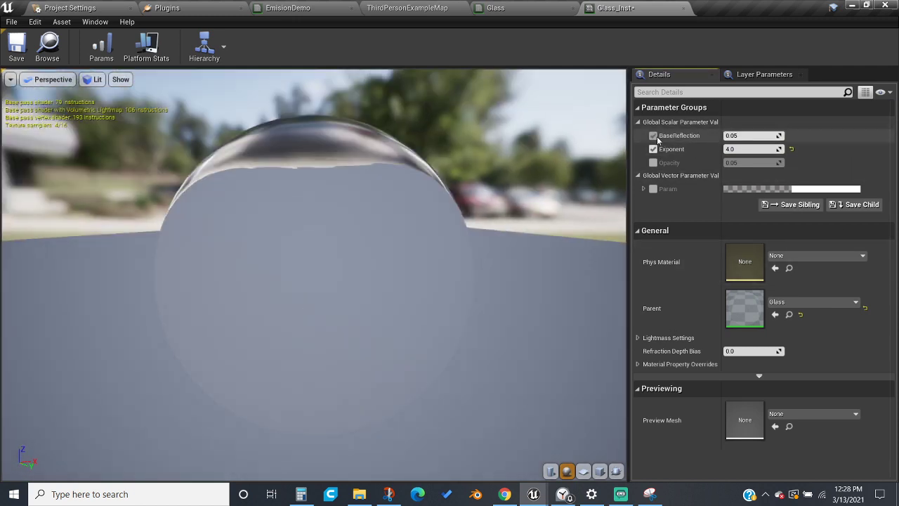
click(757, 135)
key(Return)
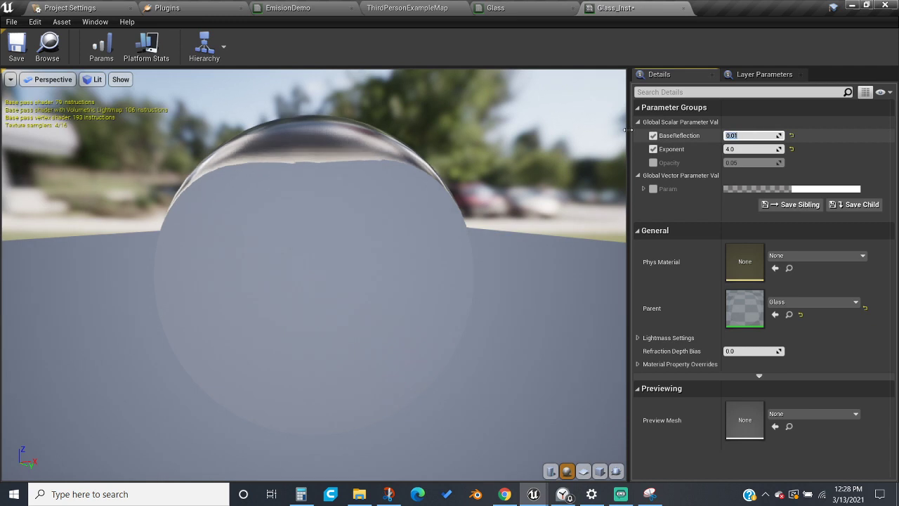
drag(163, 149, 603, 205)
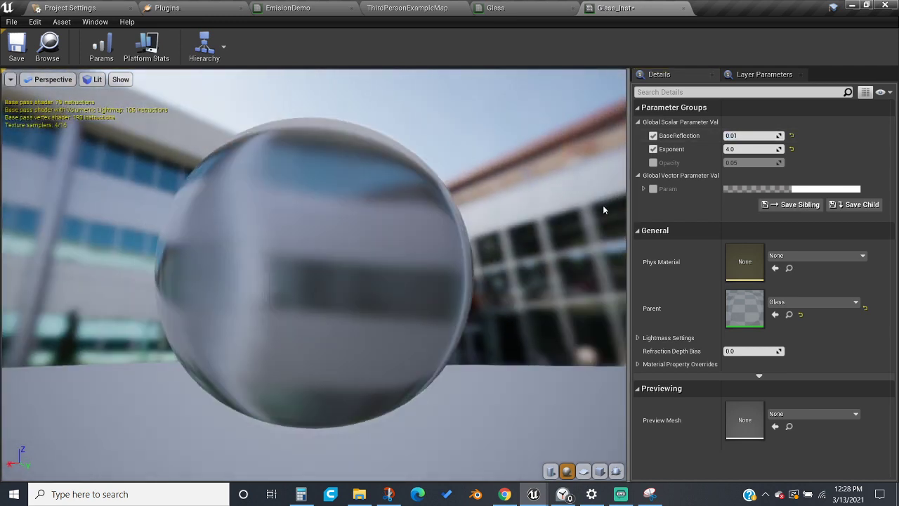
Try a BaseReflection value of 0.2 and check the refraction on the preview sphere.
click(753, 132)
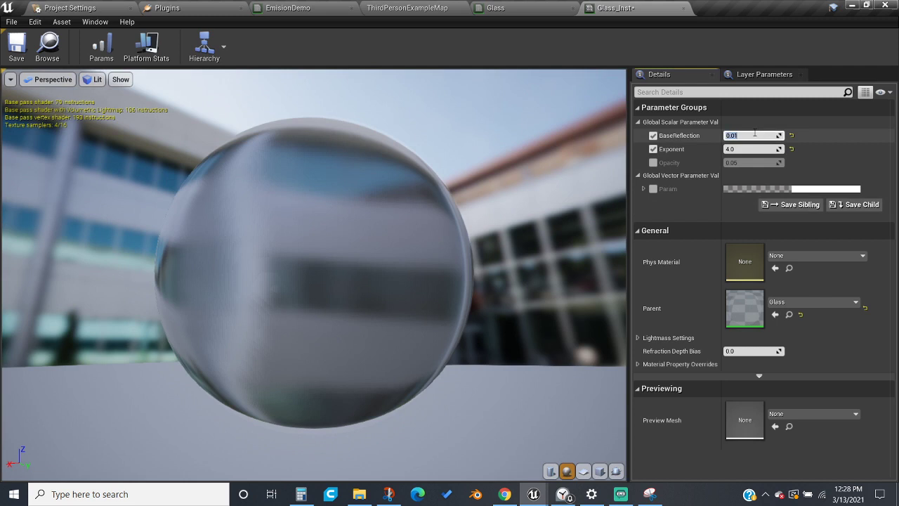
text(0.2)
key(Return)
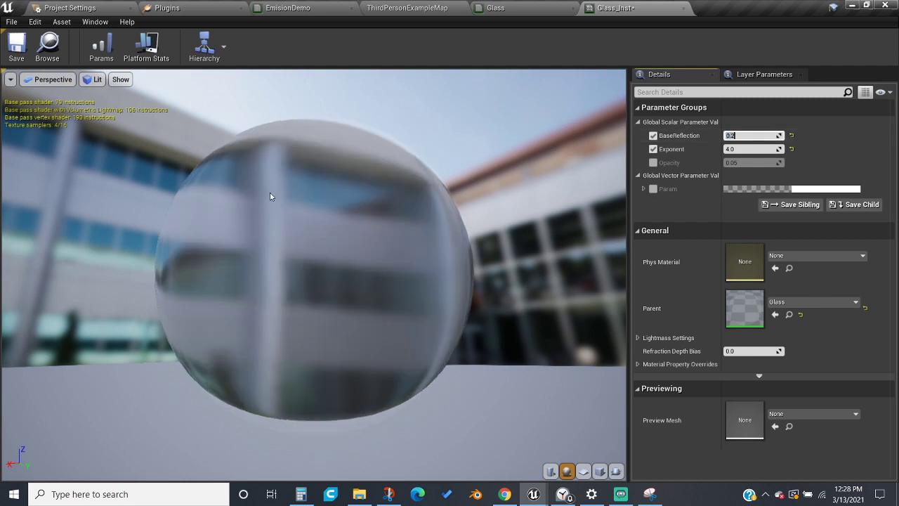
mouse_move(269, 195)
mouse_down()
mouse_move(210, 197)
mouse_move(351, 232)
mouse_move(211, 189)
mouse_move(279, 198)
mouse_up()
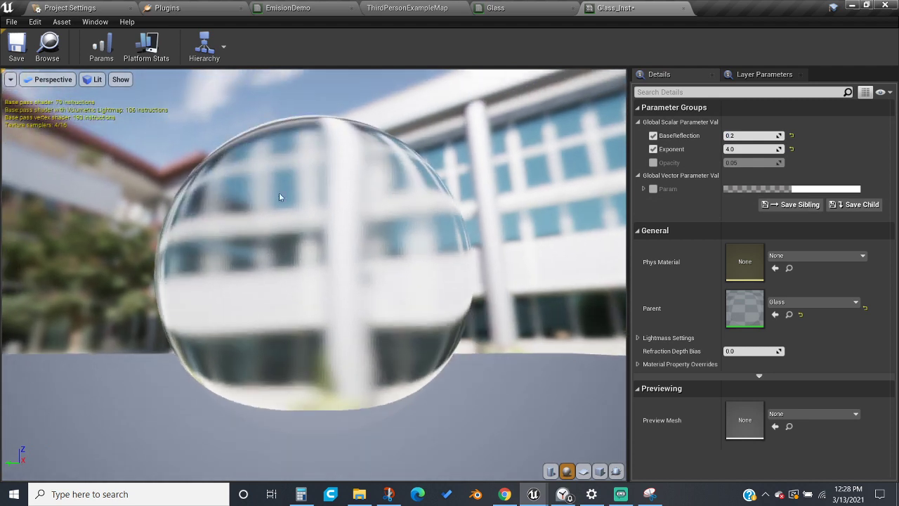
Set the Exponent override to 7 and check the preview sphere against the building background.
click(742, 148)
text(7)
key(Return)
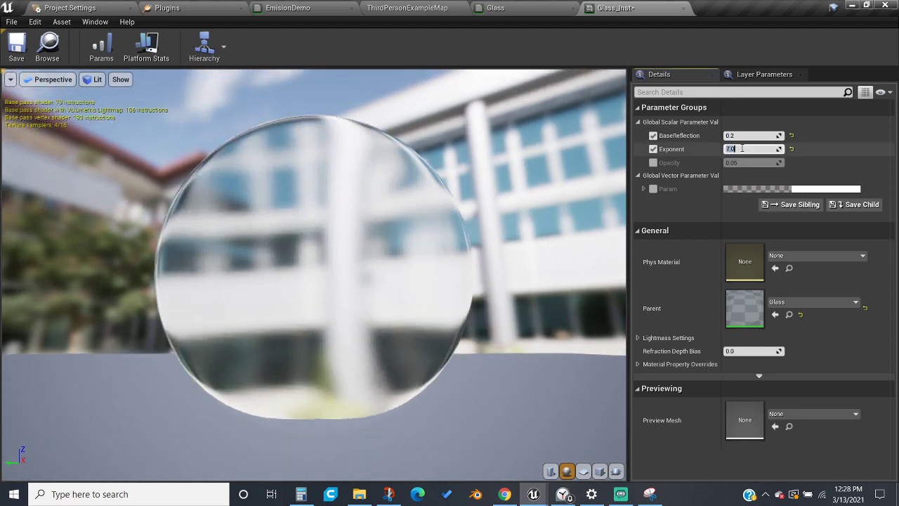
drag(344, 147, 270, 152)
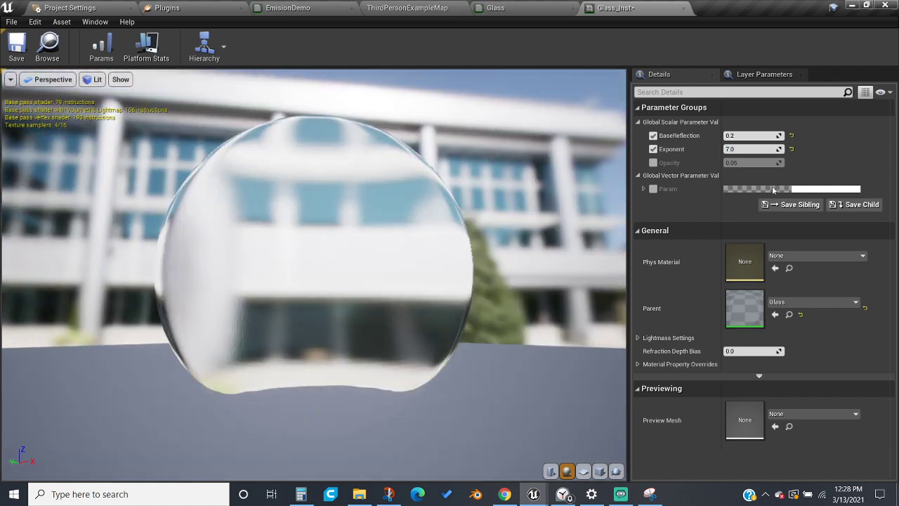
Reset BaseReflection to its default of 0.05 and examine the glass sphere from different angles and distances.
click(793, 138)
drag(398, 252, 457, 325)
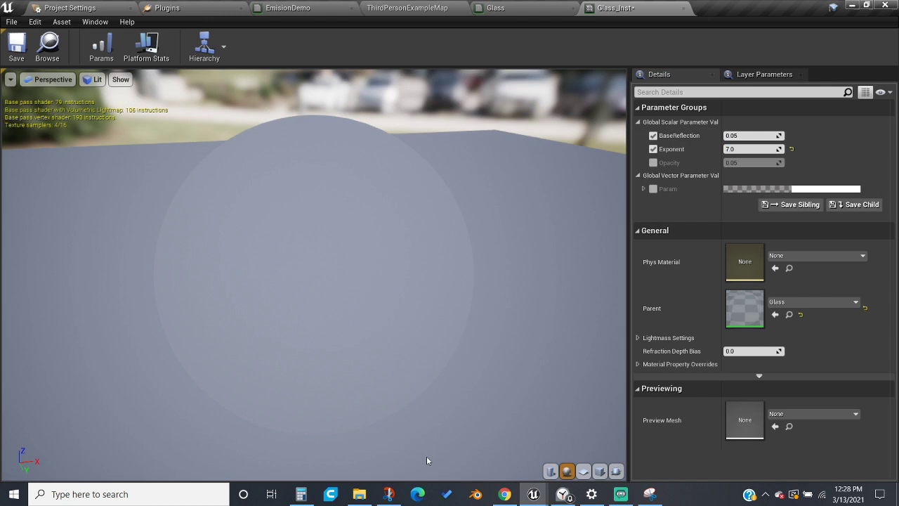
scroll(370, 279, up, 5)
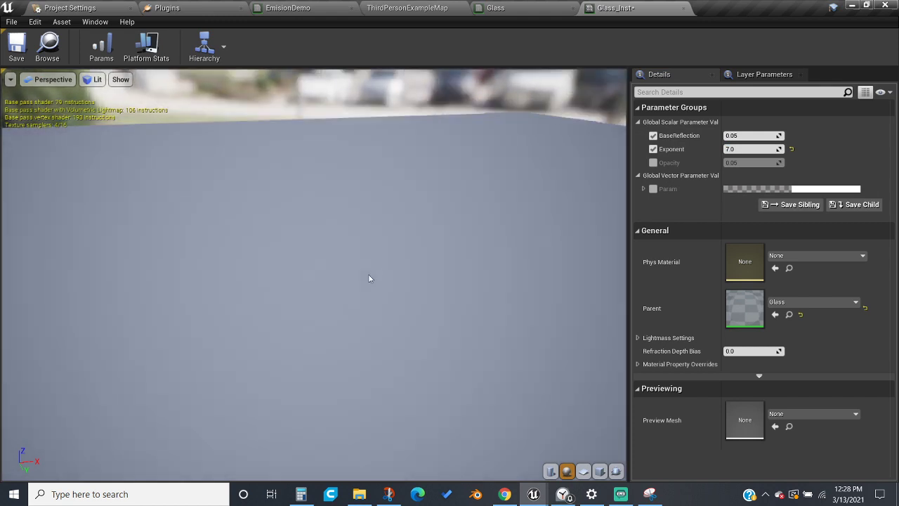
mouse_move(369, 279)
mouse_down()
mouse_move(395, 250)
mouse_move(392, 219)
mouse_move(416, 189)
mouse_move(521, 209)
mouse_move(518, 200)
mouse_move(508, 189)
mouse_move(368, 278)
mouse_up()
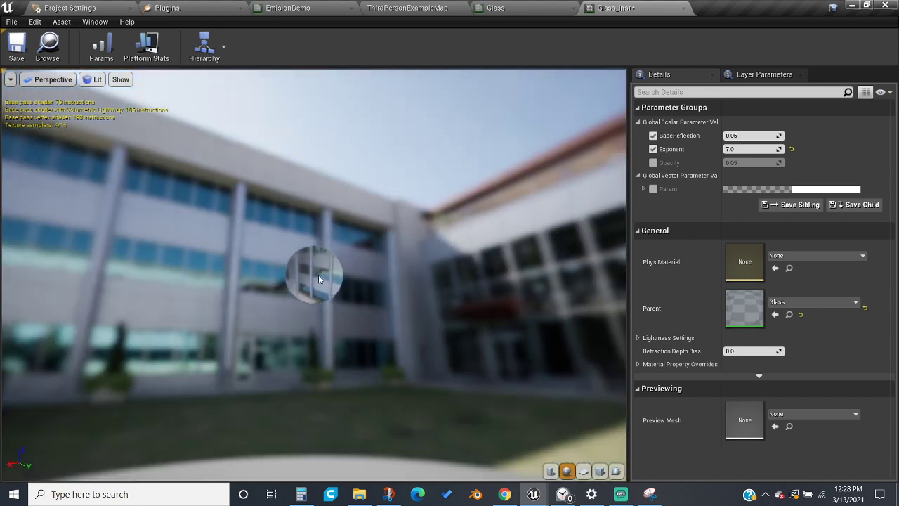
scroll(319, 278, up, 8)
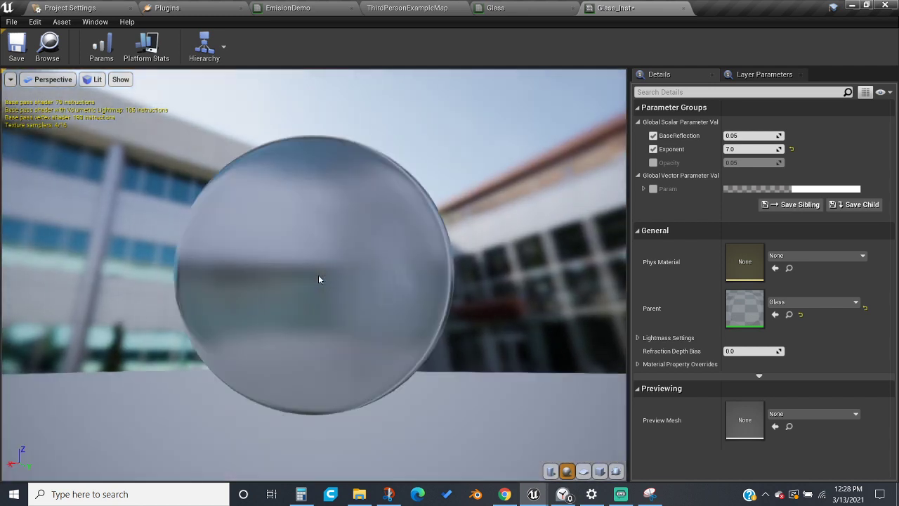
mouse_move(319, 279)
mouse_down()
mouse_move(322, 261)
mouse_move(379, 218)
mouse_move(435, 243)
mouse_move(319, 279)
mouse_up()
drag(314, 275, 383, 218)
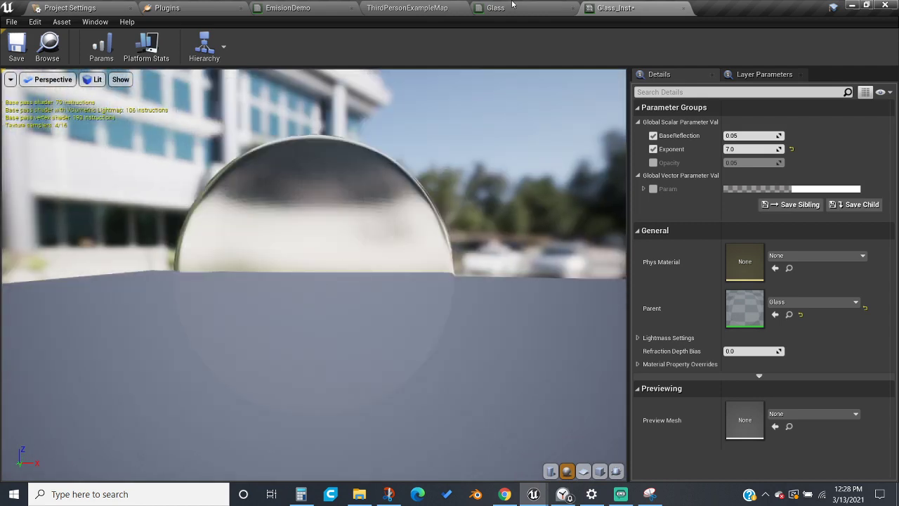
click(515, 6)
click(650, 5)
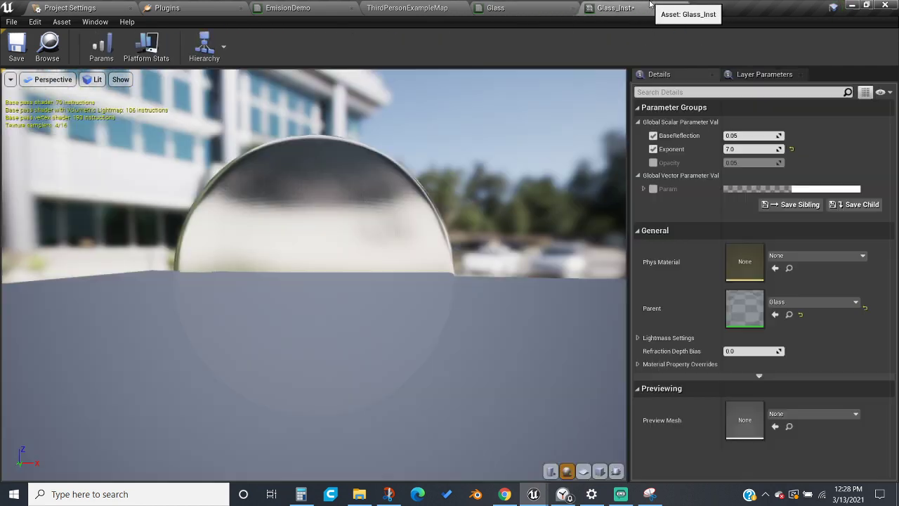
Reset the Exponent override to its default of 2.5 and check the preview sphere against the building.
click(793, 152)
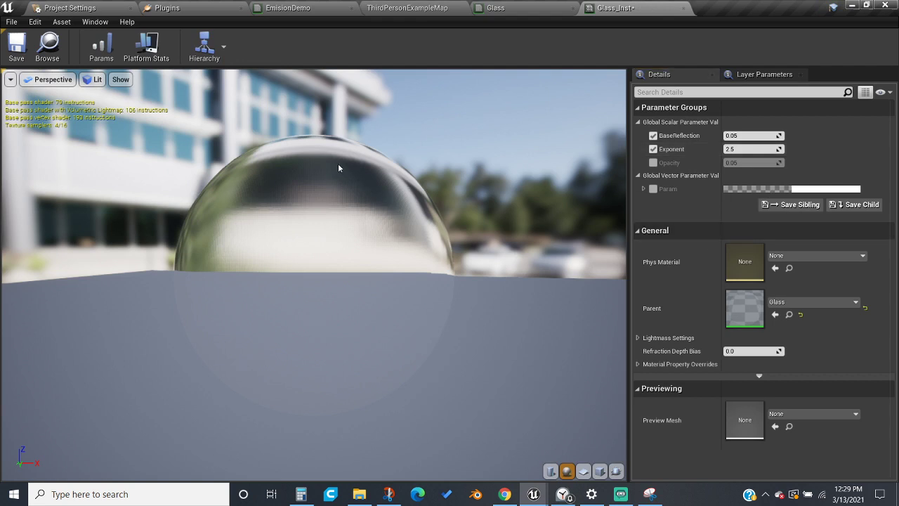
drag(313, 281, 316, 158)
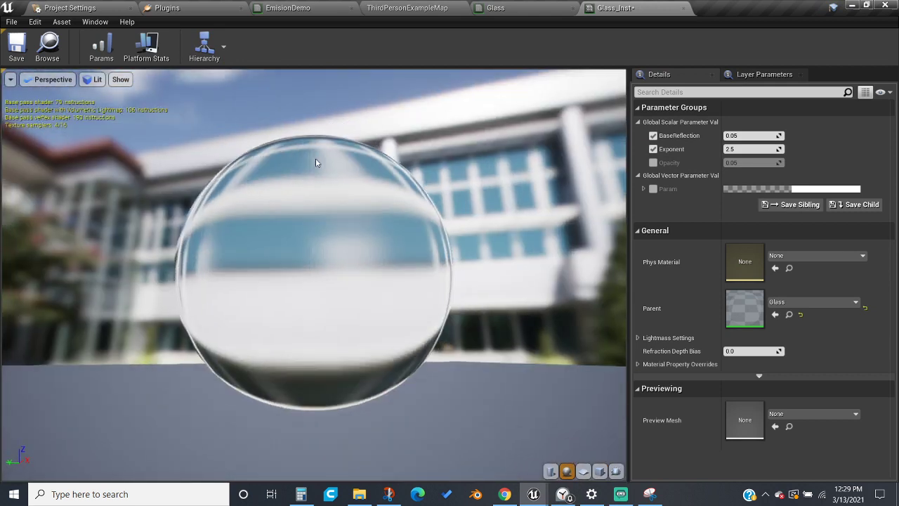
Place a basic cube in ThirdPersonExampleMap and scale it into a thin upright panel of 2.75 × 0.25 × 5.75.
click(422, 7)
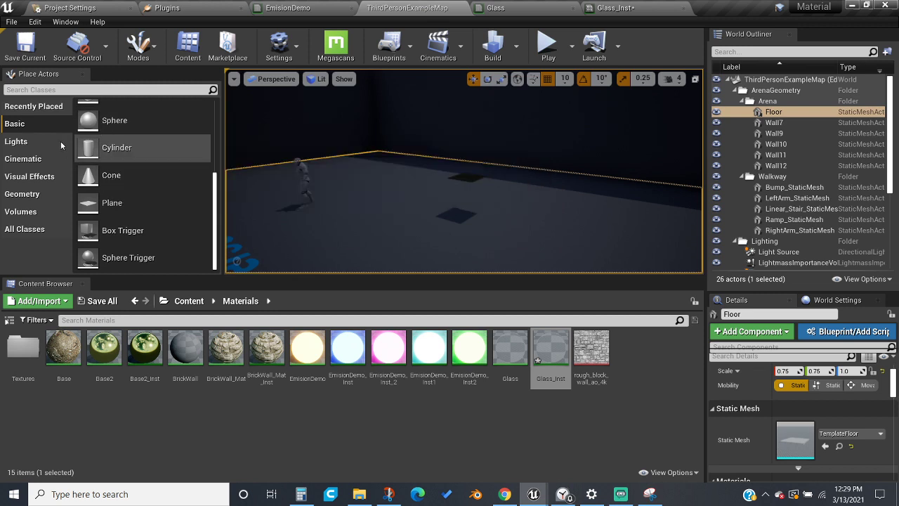
click(27, 142)
click(36, 127)
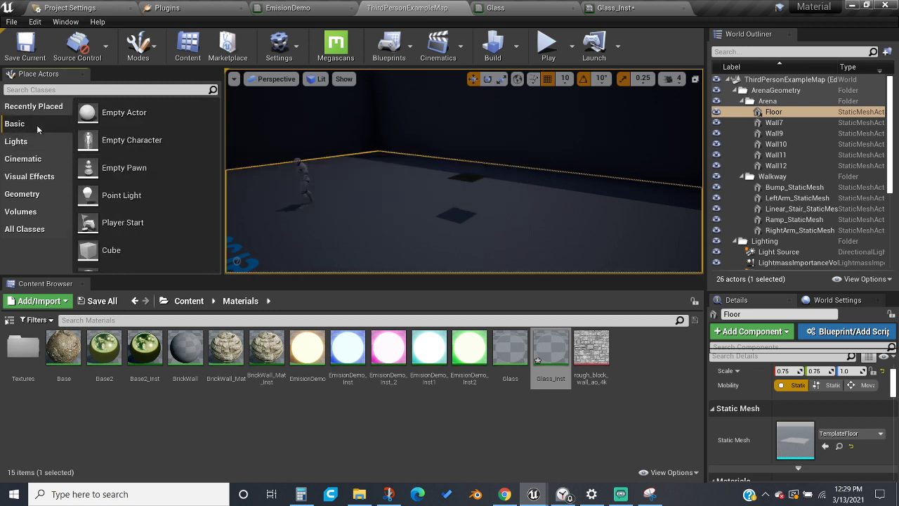
drag(142, 257, 363, 239)
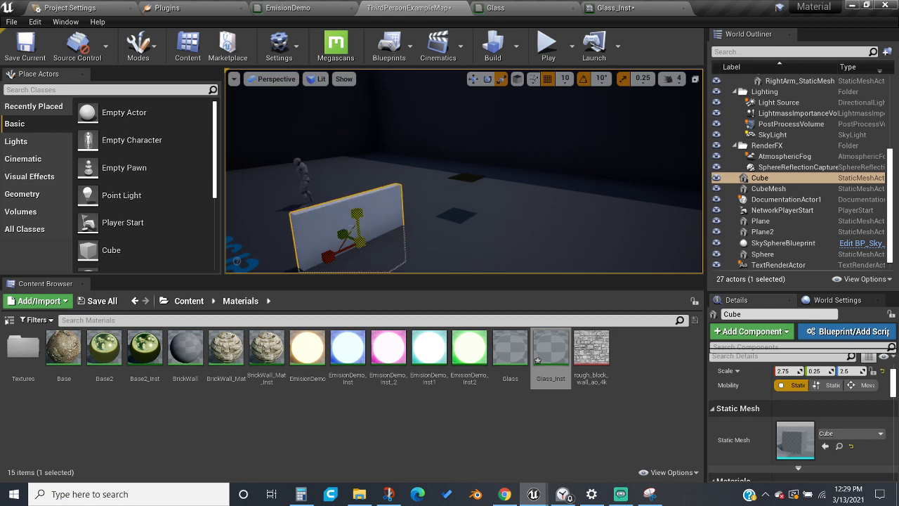
drag(357, 213, 358, 171)
right_drag(417, 234, 337, 226)
click(337, 228)
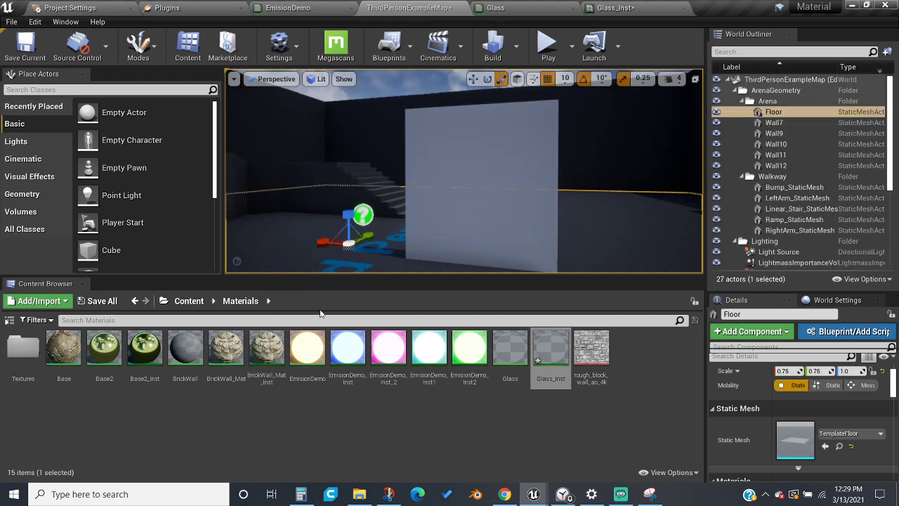
Apply the Glass_Inst material to the cube panel and inspect the mannequin and stairs through it.
drag(555, 347, 523, 220)
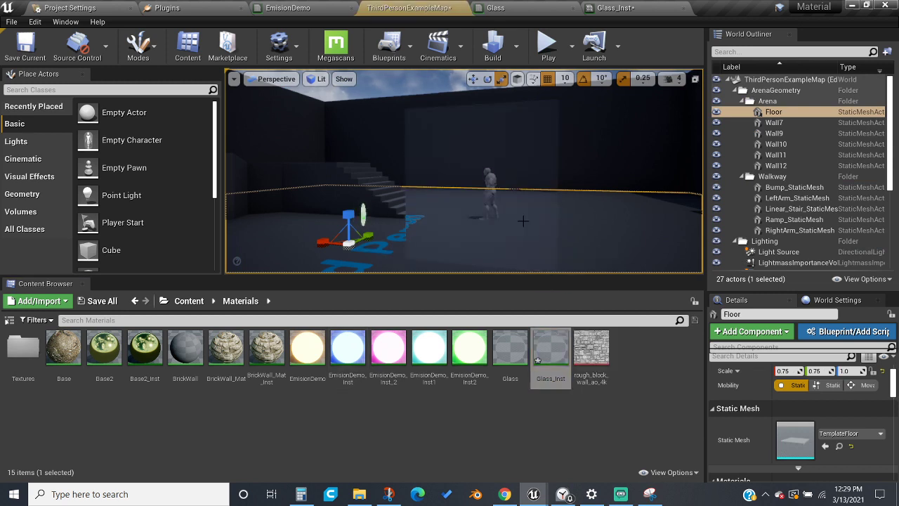
mouse_move(524, 221)
right_down()
mouse_move(597, 236)
mouse_move(516, 225)
mouse_move(531, 229)
right_up()
click(515, 178)
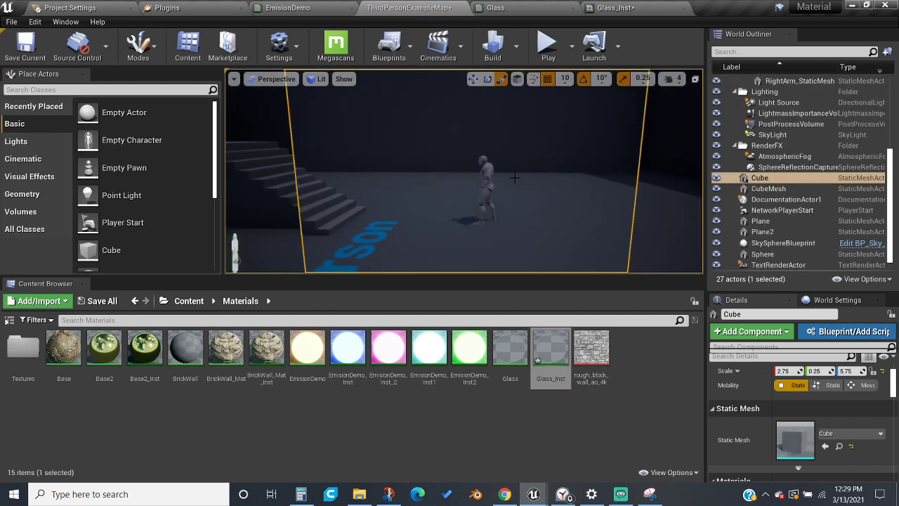
right_drag(355, 218, 368, 219)
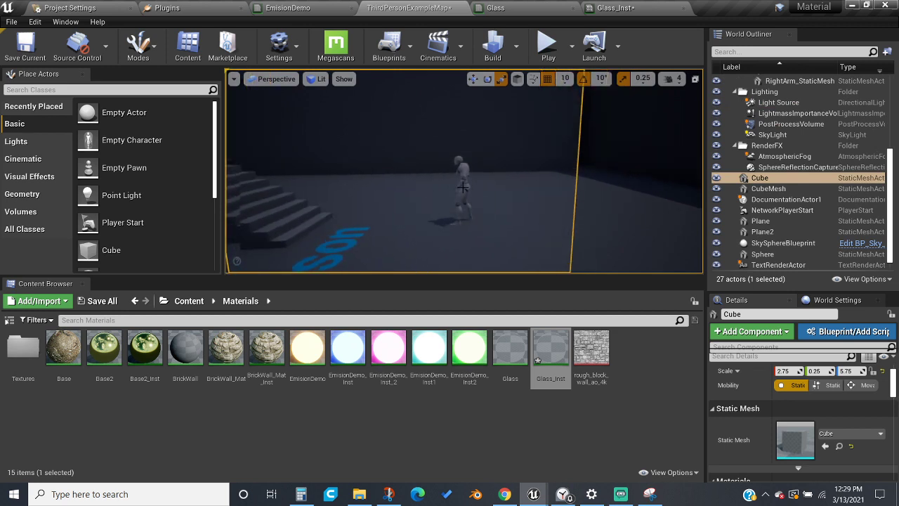
mouse_move(463, 188)
right_down()
mouse_move(453, 188)
mouse_move(462, 187)
right_up()
Play the level, run the character around the glass panel to examine its look from different angles, and end the play session.
key(alt+p)
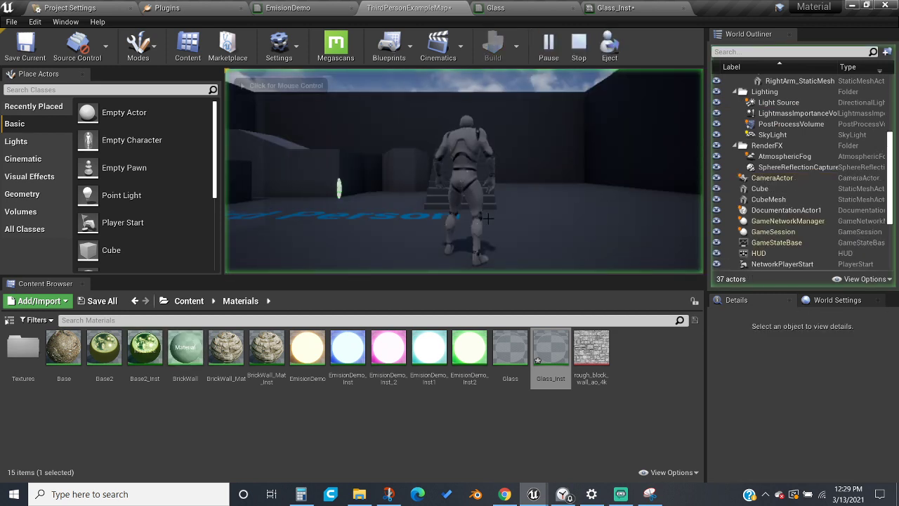
key(w)
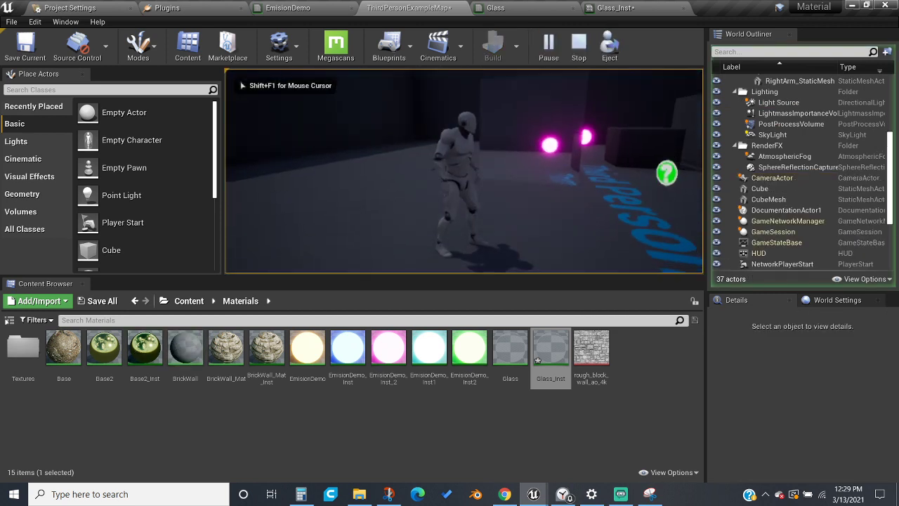
key(w)
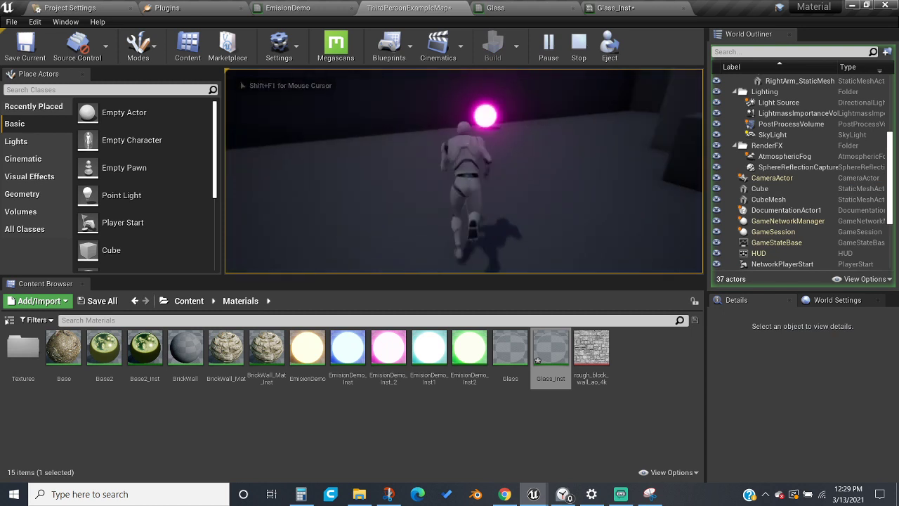
key(w)
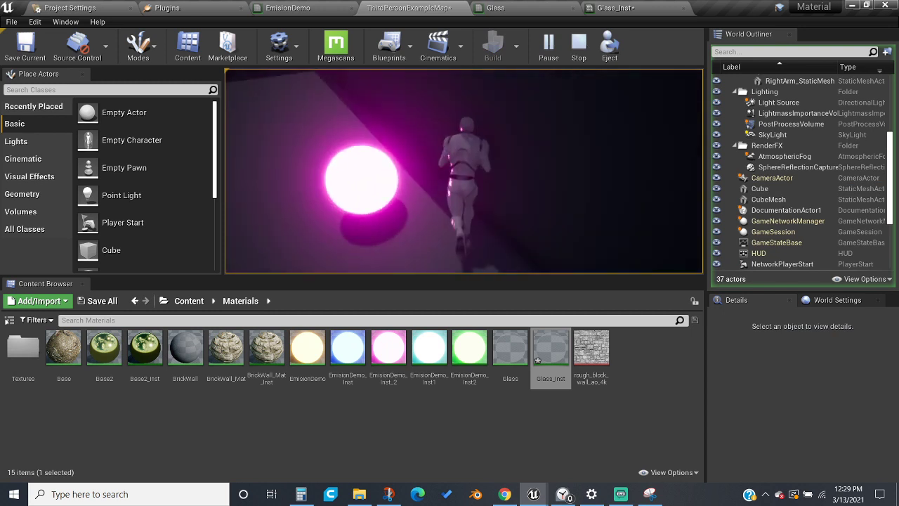
key(w)
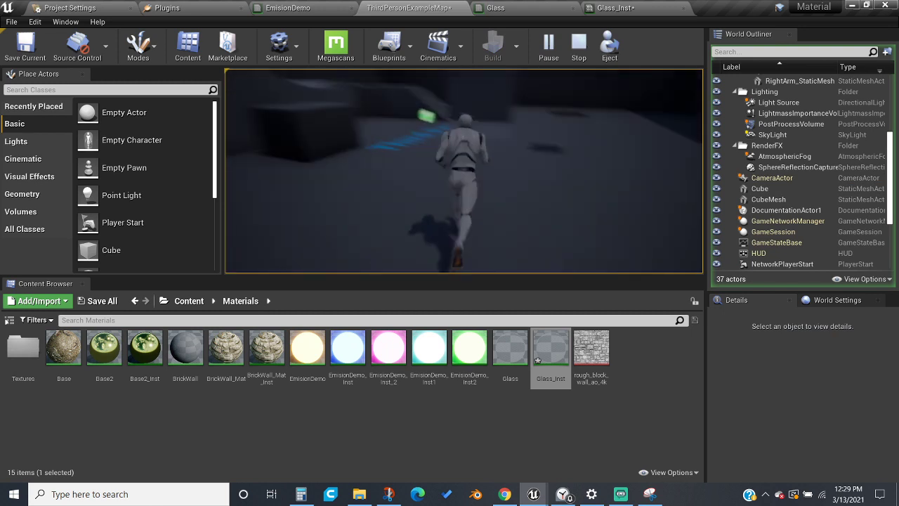
key(w)
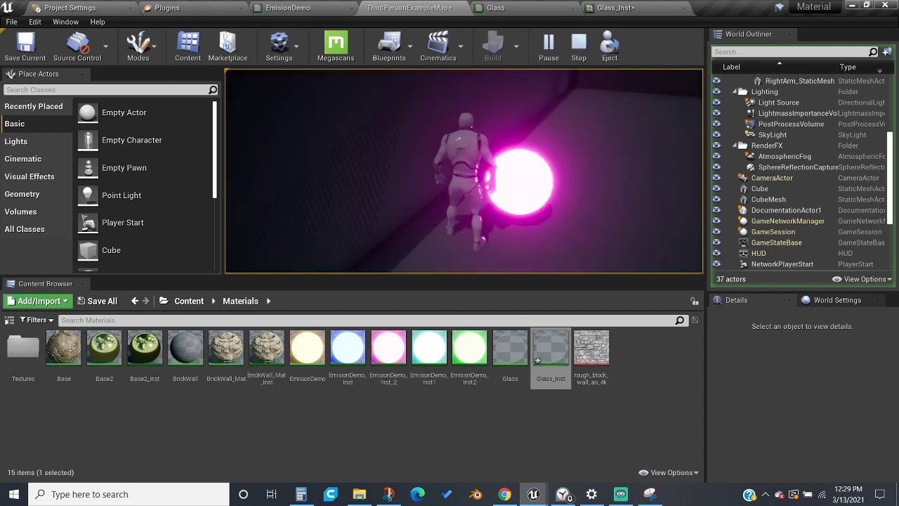
key(w)
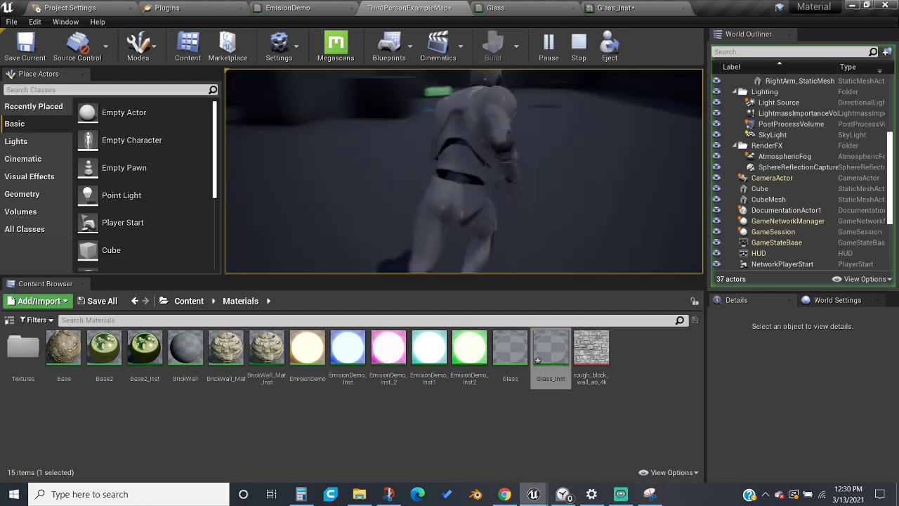
key(w)
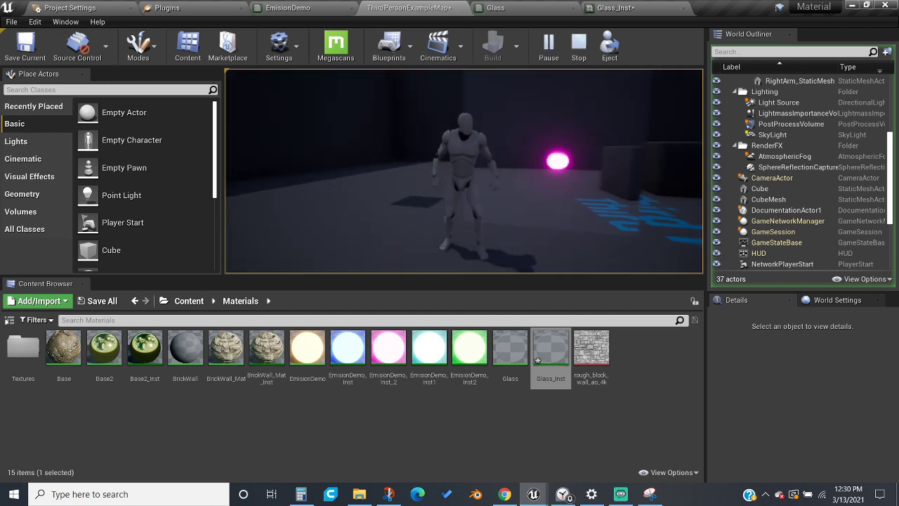
key(w)
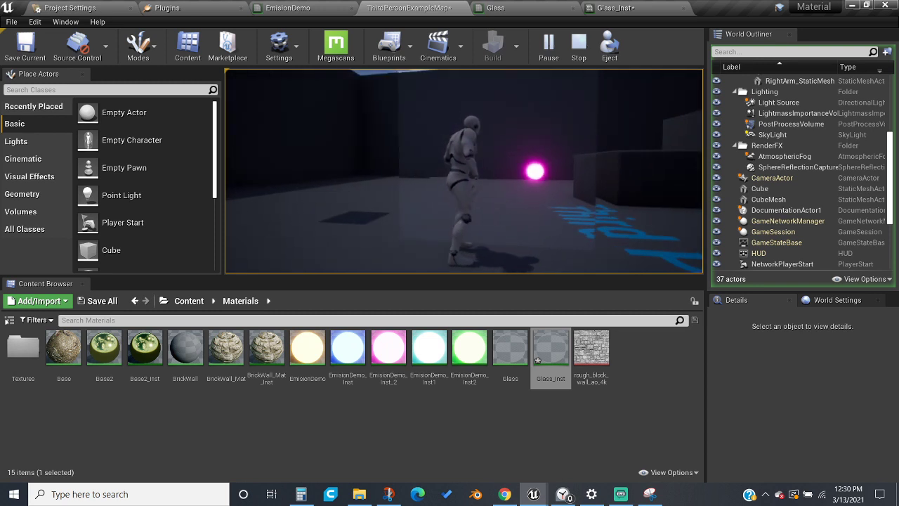
key(s)
key(d)
key(w)
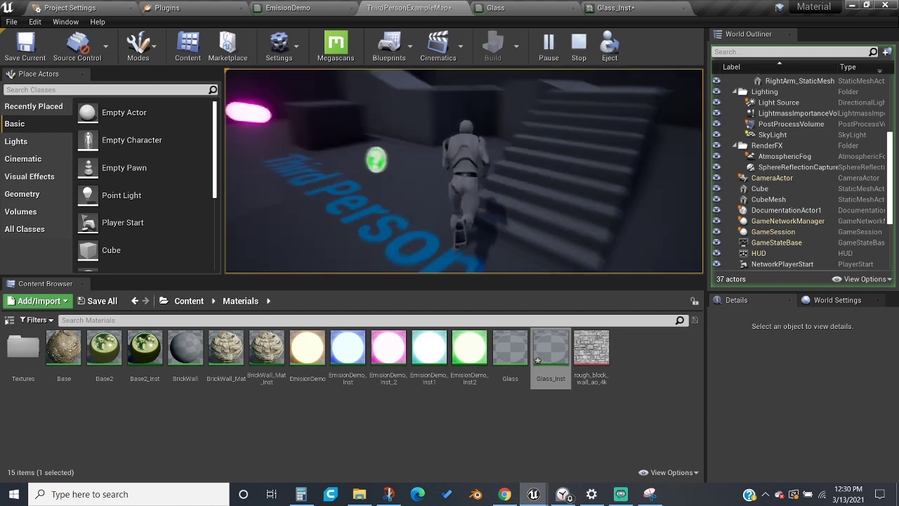
key(w)
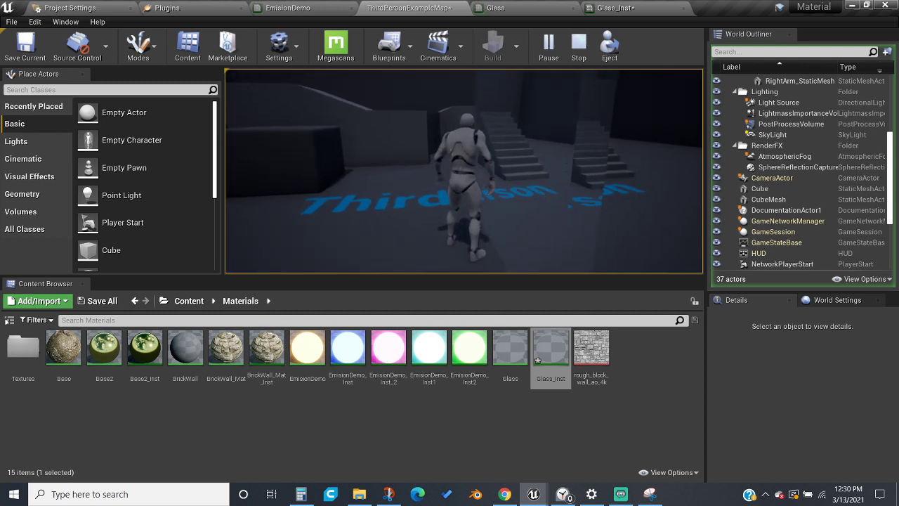
key(Escape)
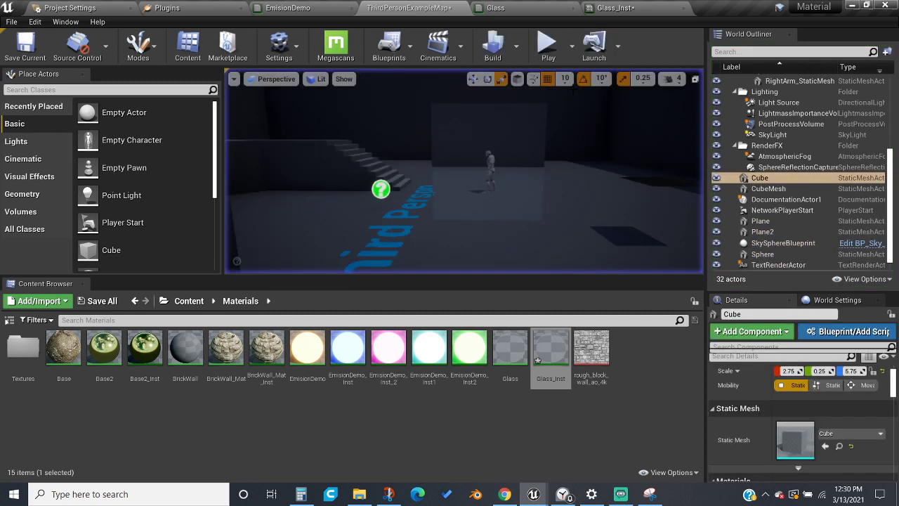